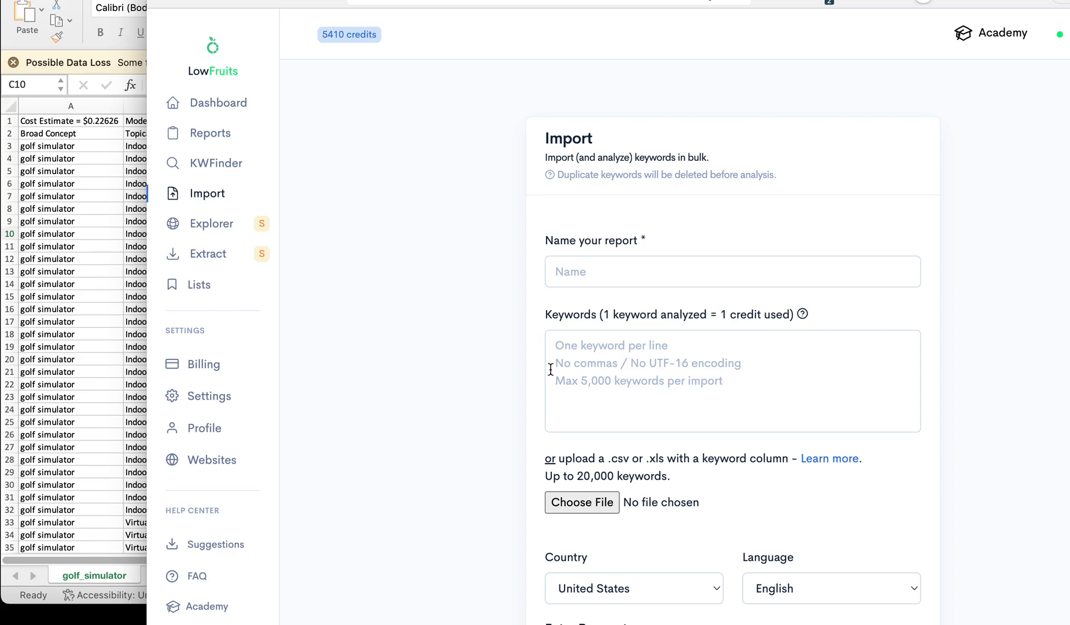
# Step: Copy the 300 long-tail keywords in C3:C302 of the golf_simulator sheet, then return to LowFruits
pyautogui.click(28, 257)
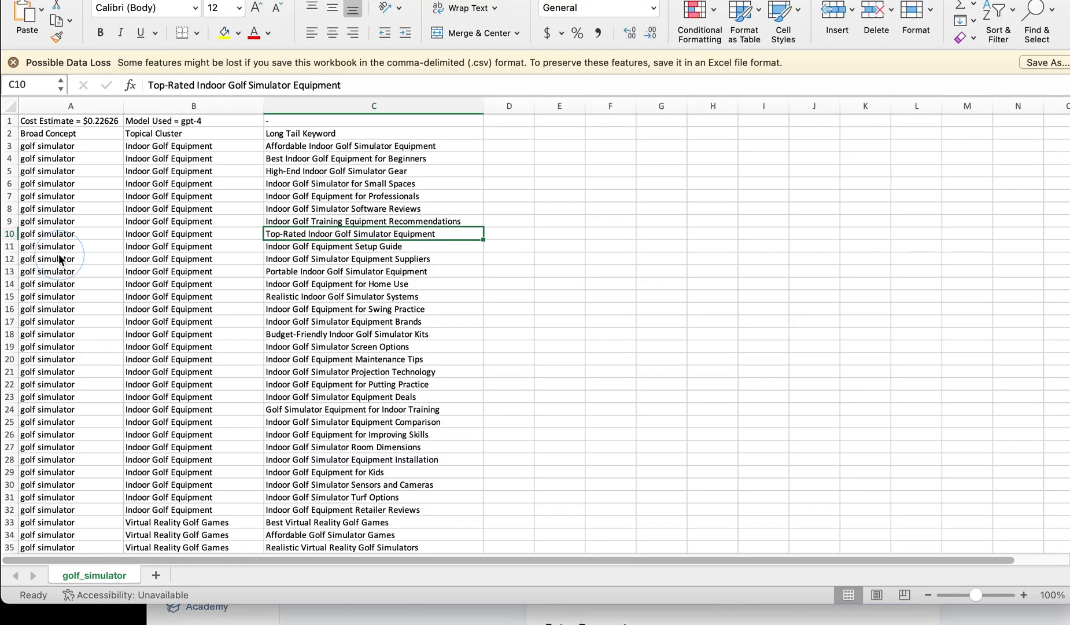
pyautogui.click(337, 148)
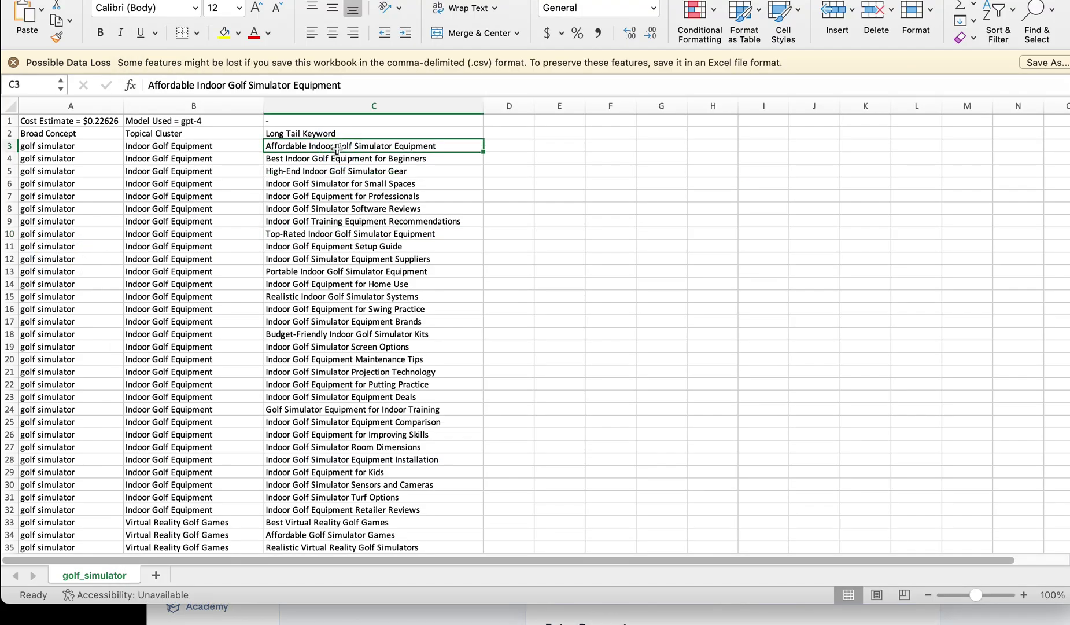
pyautogui.press('super+shift+Down')
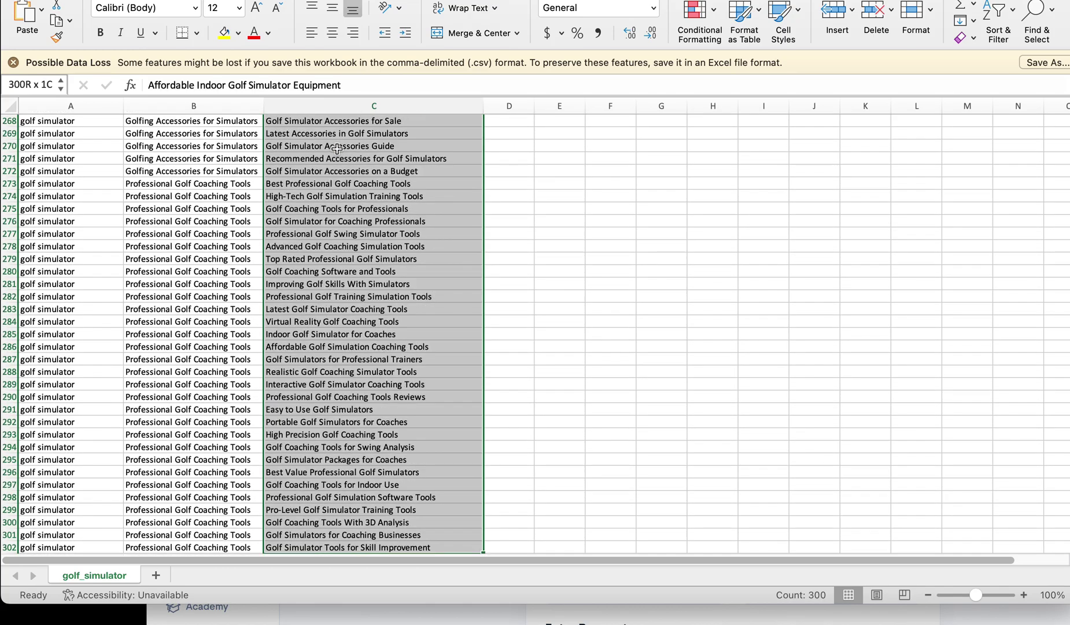
pyautogui.press('super+c')
pyautogui.scroll(20, 337, 148)
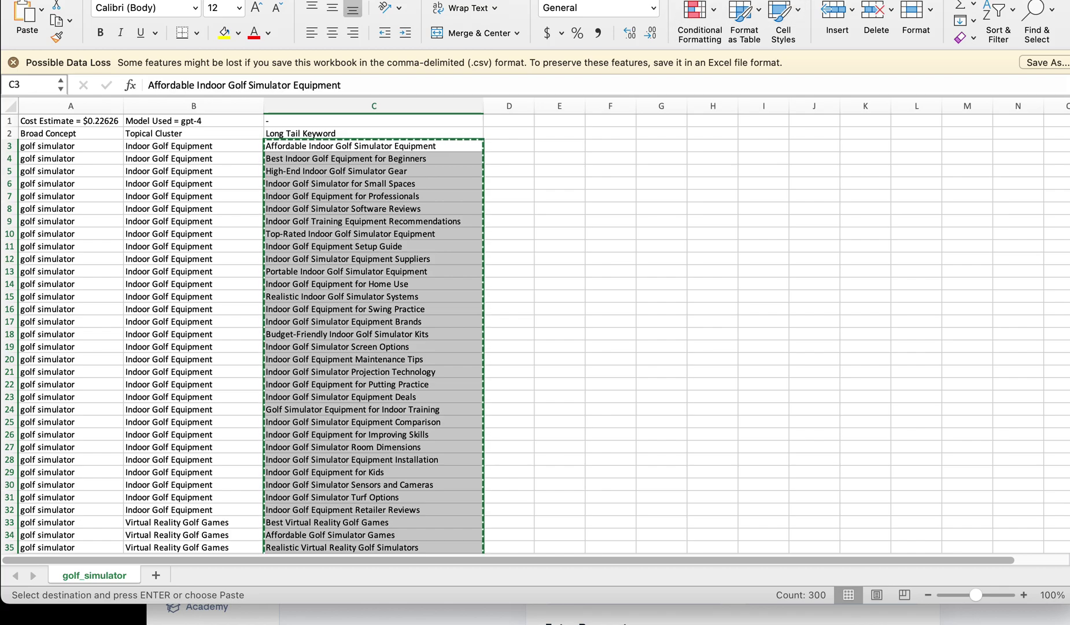
pyautogui.press('super+Tab')
# Step: Name the new report 'golf simulator' and paste the copied keywords into the Keywords list
pyautogui.click(553, 272)
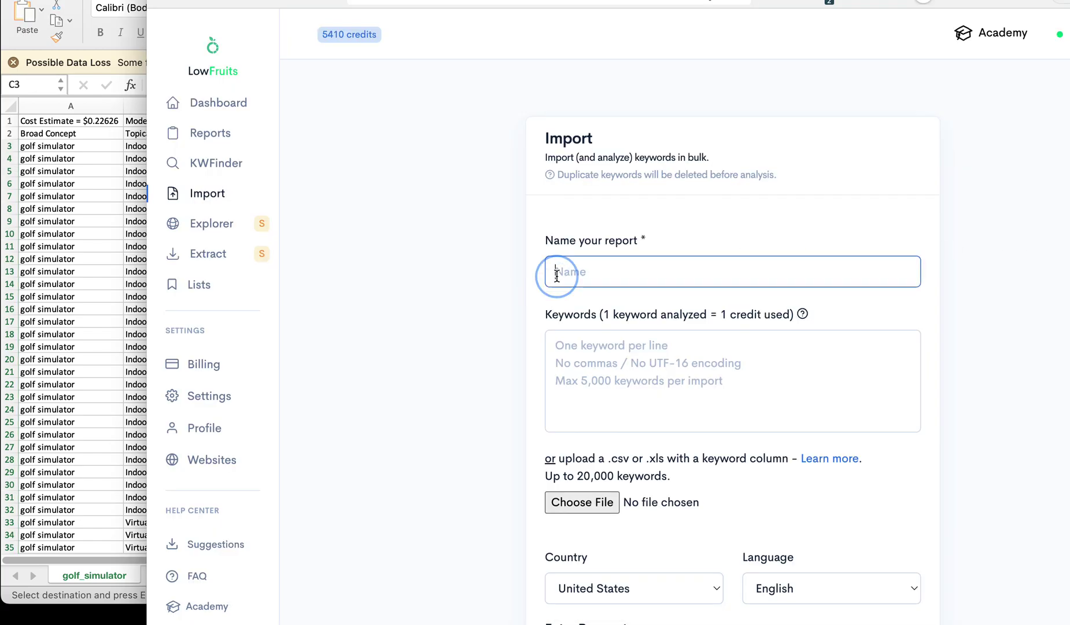
pyautogui.write('golf simulator')
pyautogui.click(556, 345)
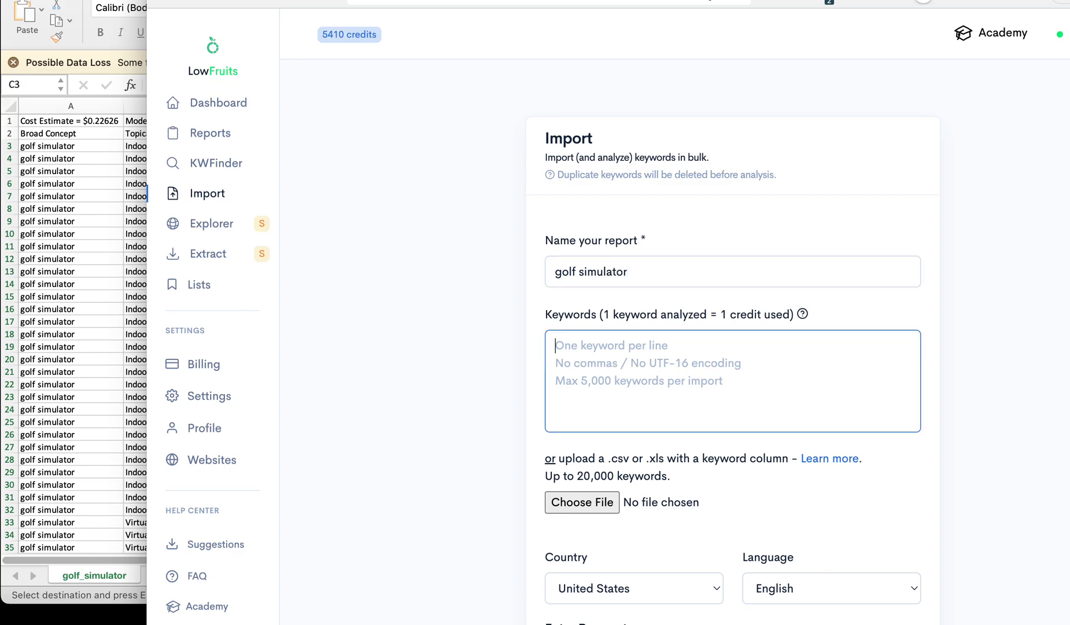
pyautogui.press('super+v')
# Step: Exclude old analyzed keywords, import, and confirm including PAA/related queries and analyzing all keywords
pyautogui.scroll(-10, 523, 359)
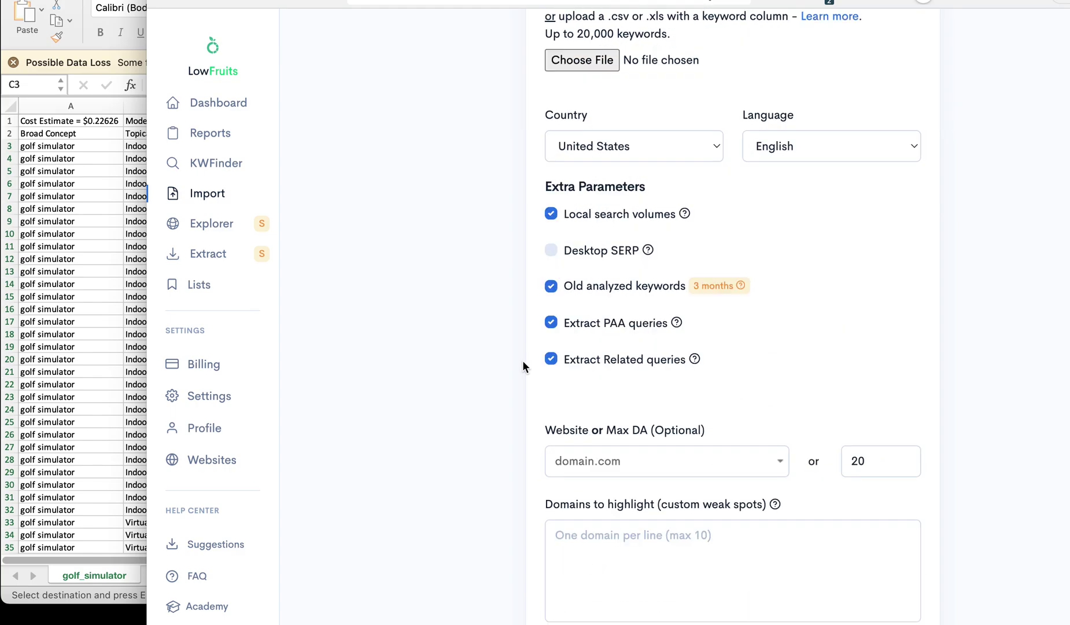
pyautogui.click(551, 191)
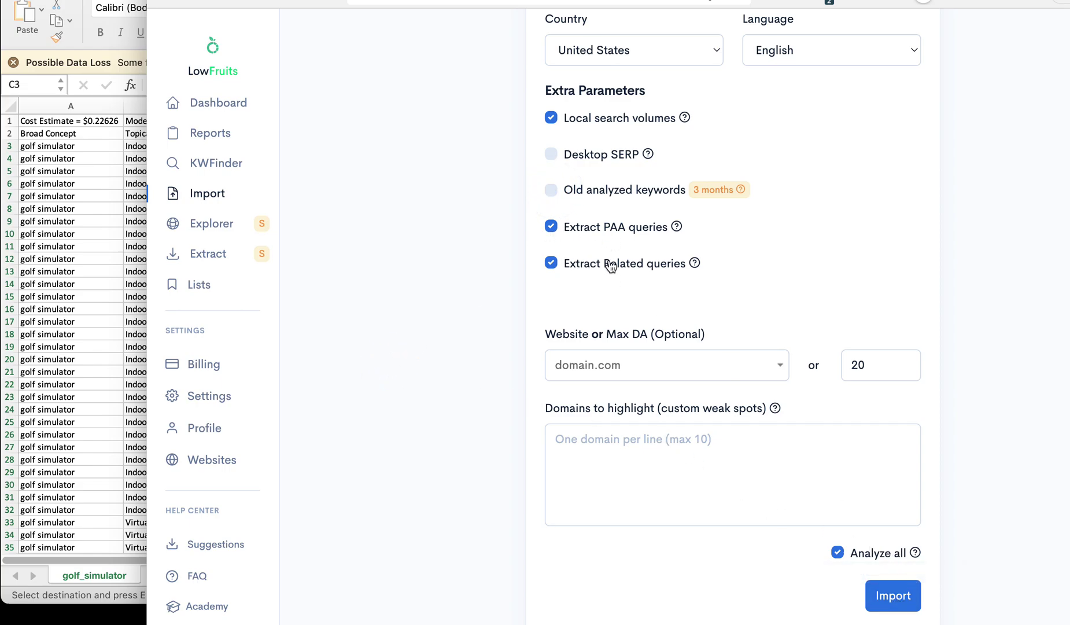
pyautogui.click(902, 597)
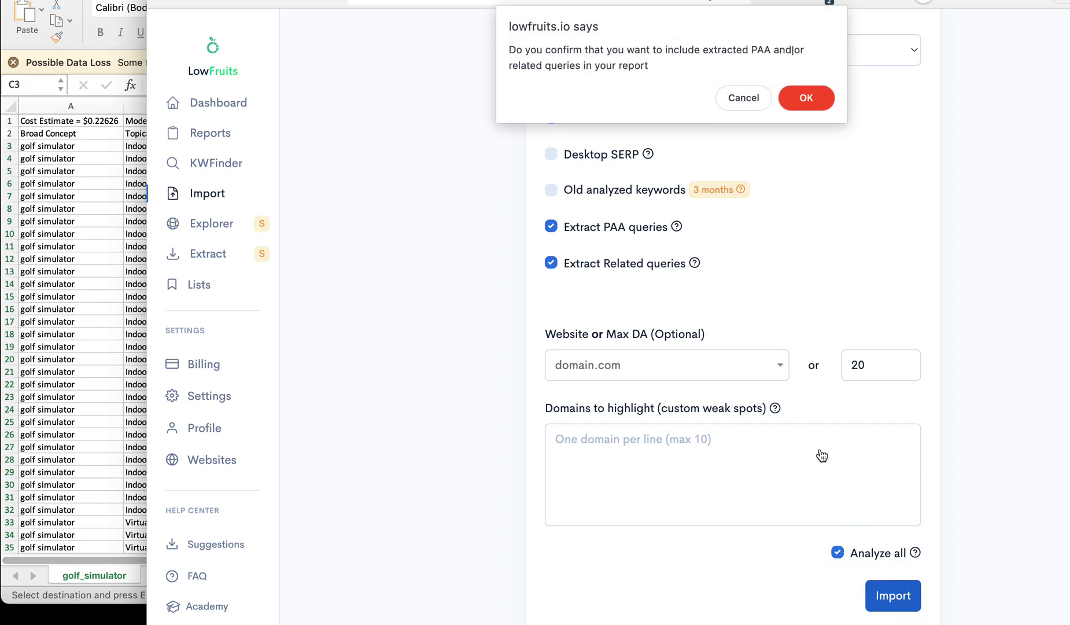
pyautogui.click(824, 96)
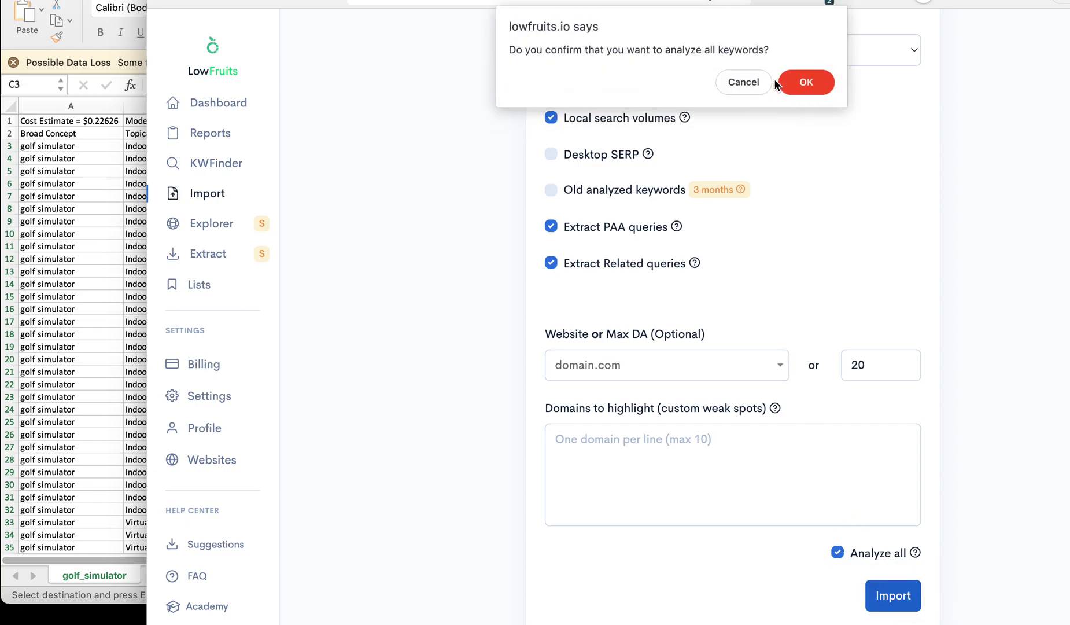
pyautogui.click(796, 84)
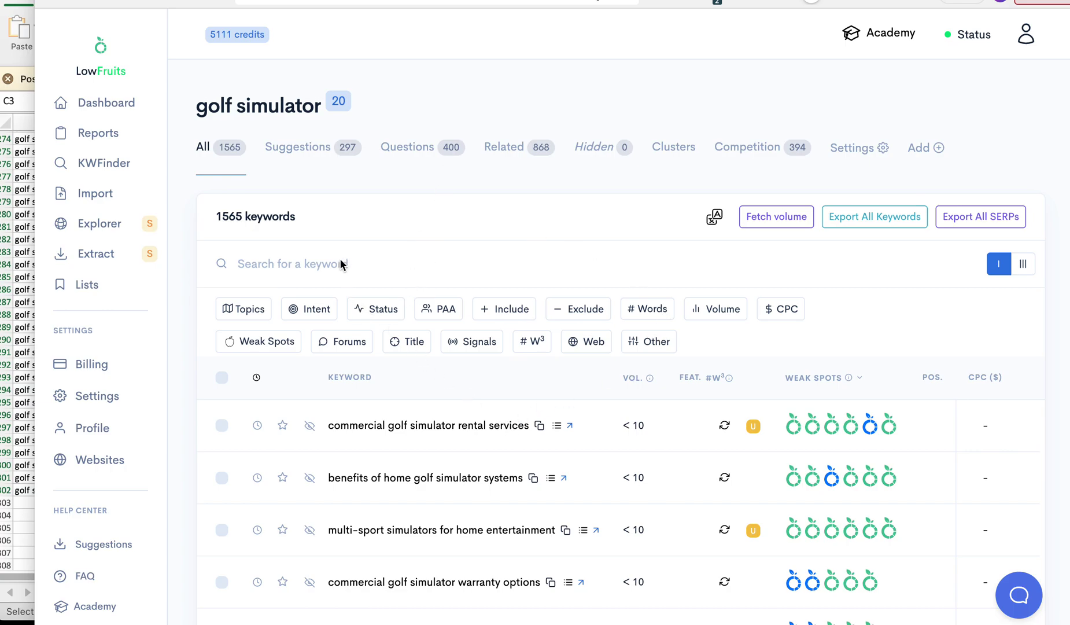
# Step: Filter Status to Analyzed so only the 299 analyzed keywords show, then switch to RankAtom
pyautogui.click(370, 310)
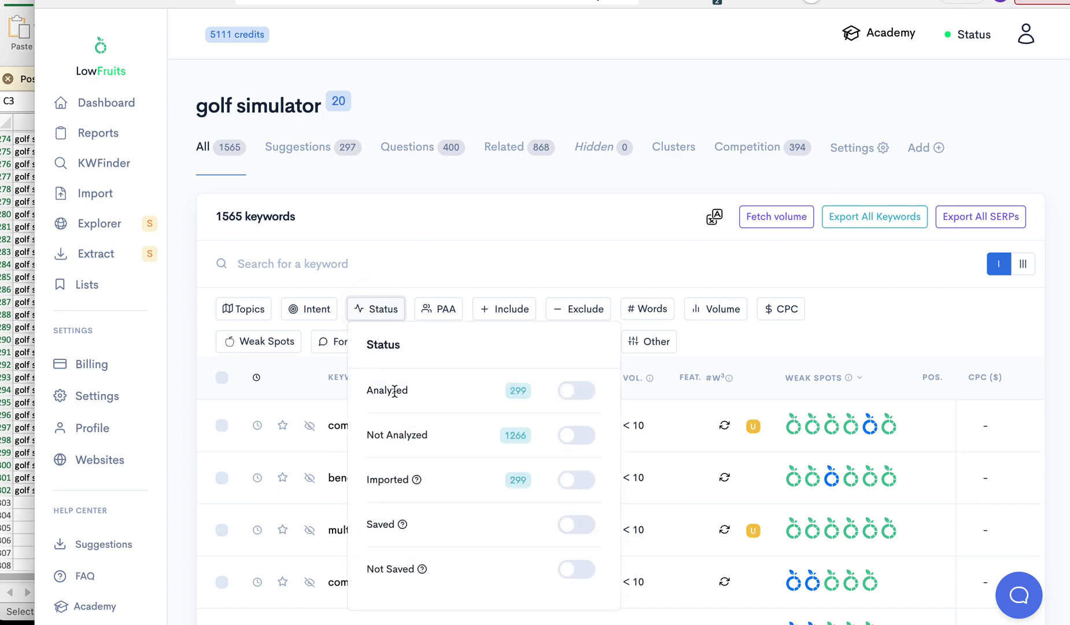
pyautogui.click(519, 393)
pyautogui.click(574, 394)
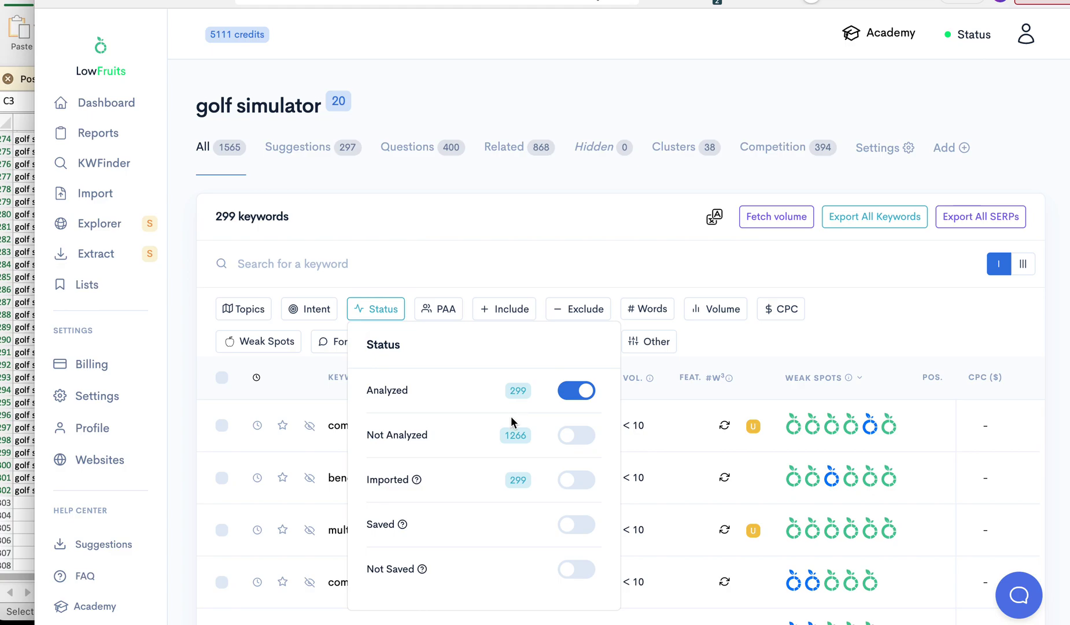
pyautogui.click(471, 237)
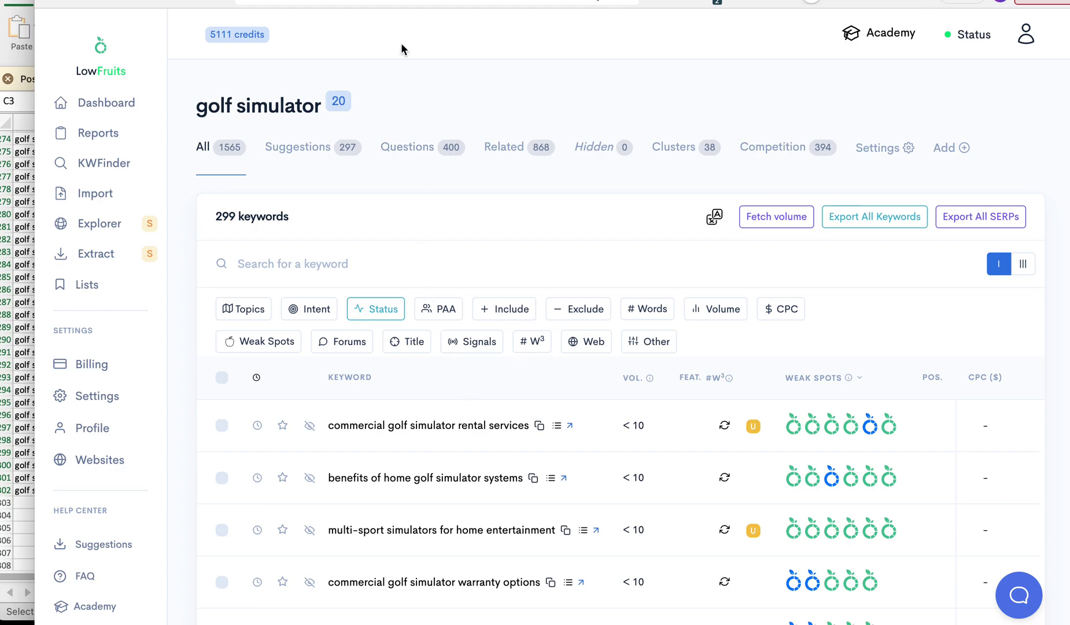
pyautogui.hotkey('ctrl', 'Tab')
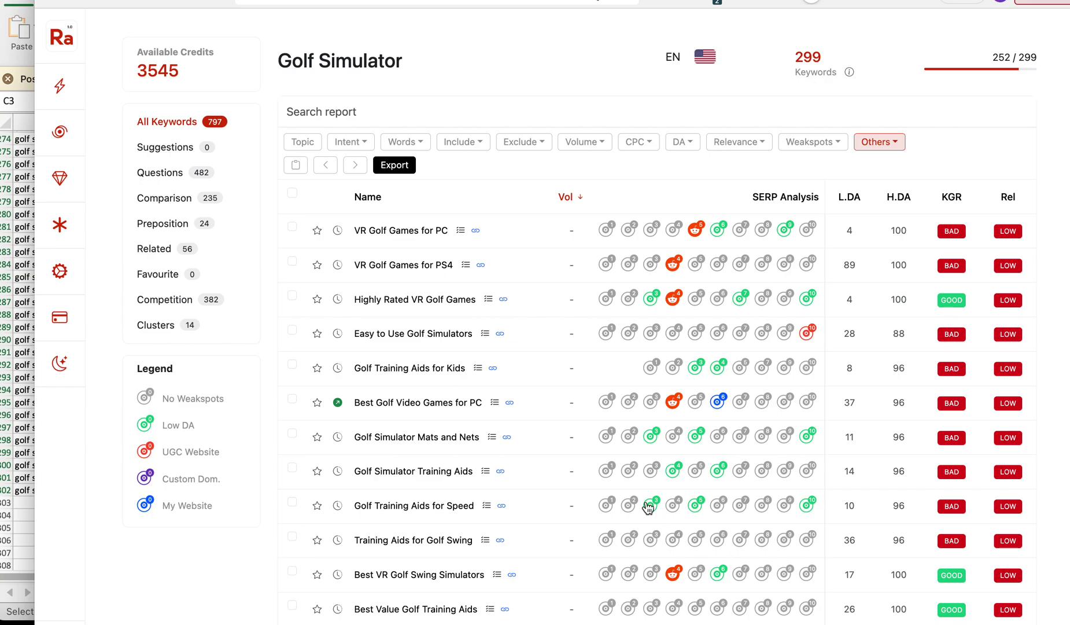
# Step: In RankAtom's topic groups, exclude the Software topic, re-include it, and return to LowFruits
pyautogui.click(302, 141)
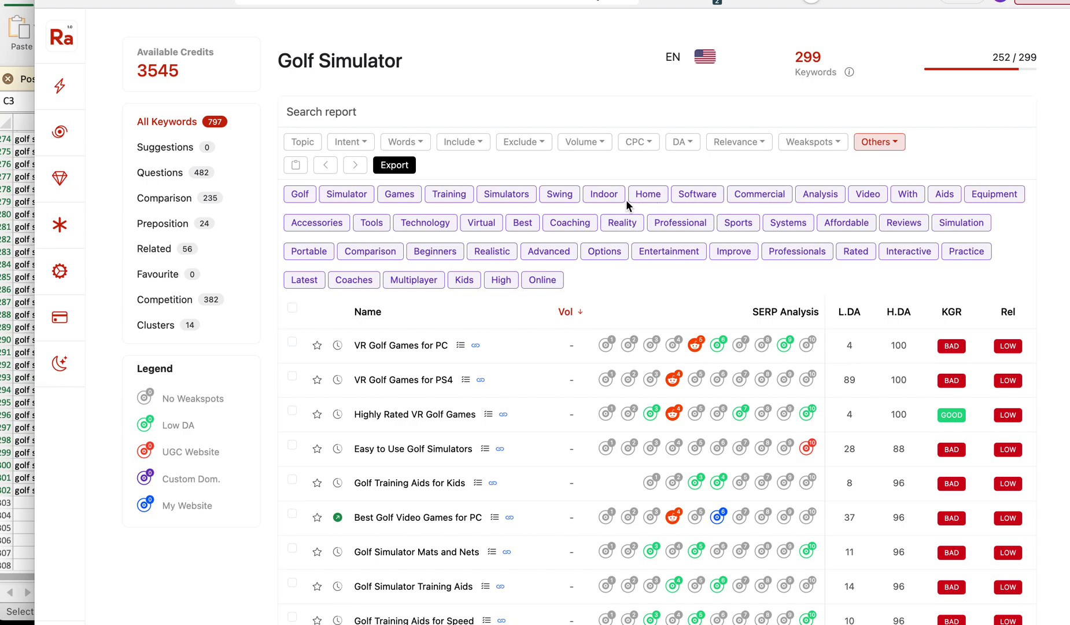
pyautogui.click(684, 200)
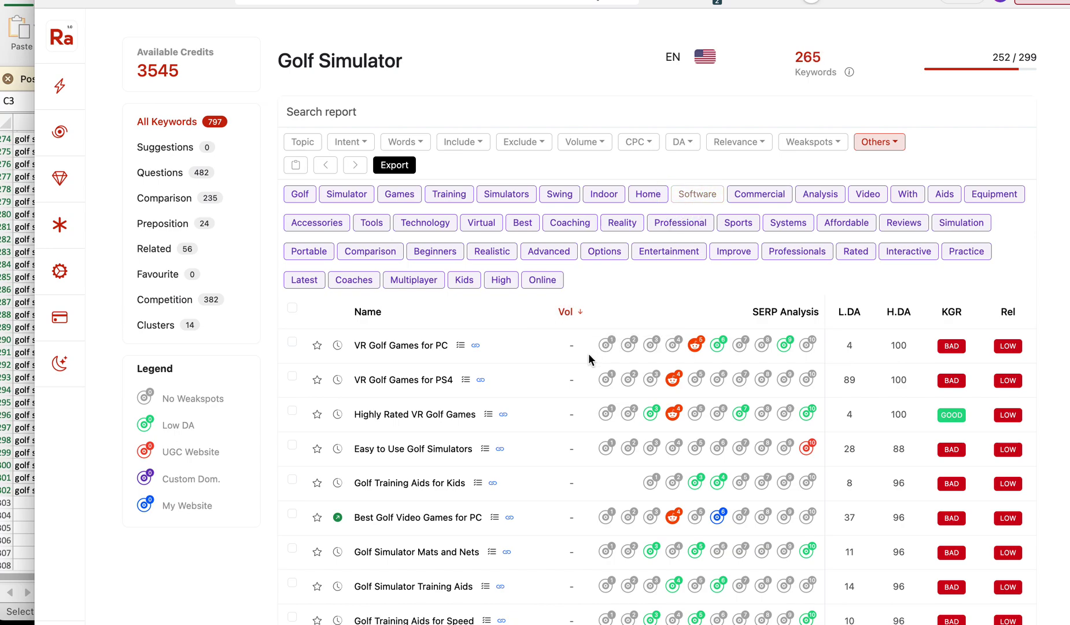
pyautogui.click(705, 204)
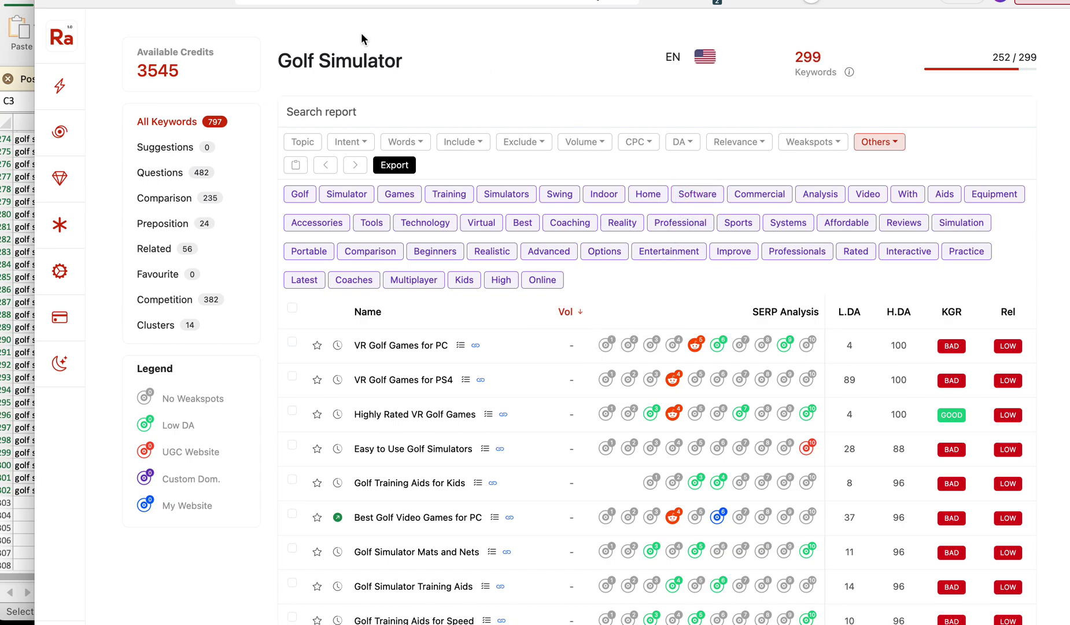
pyautogui.click(250, 2)
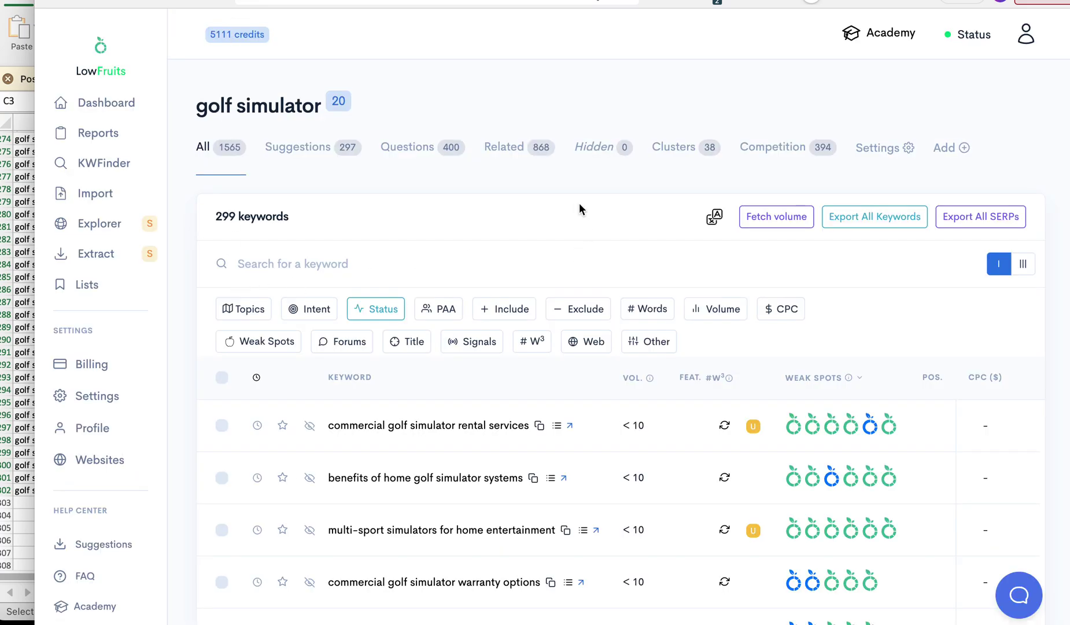
# Step: Among the report's topic groups, hide the Simulators topic keywords, then unhide them
pyautogui.click(257, 309)
pyautogui.scroll(-4, 480, 458)
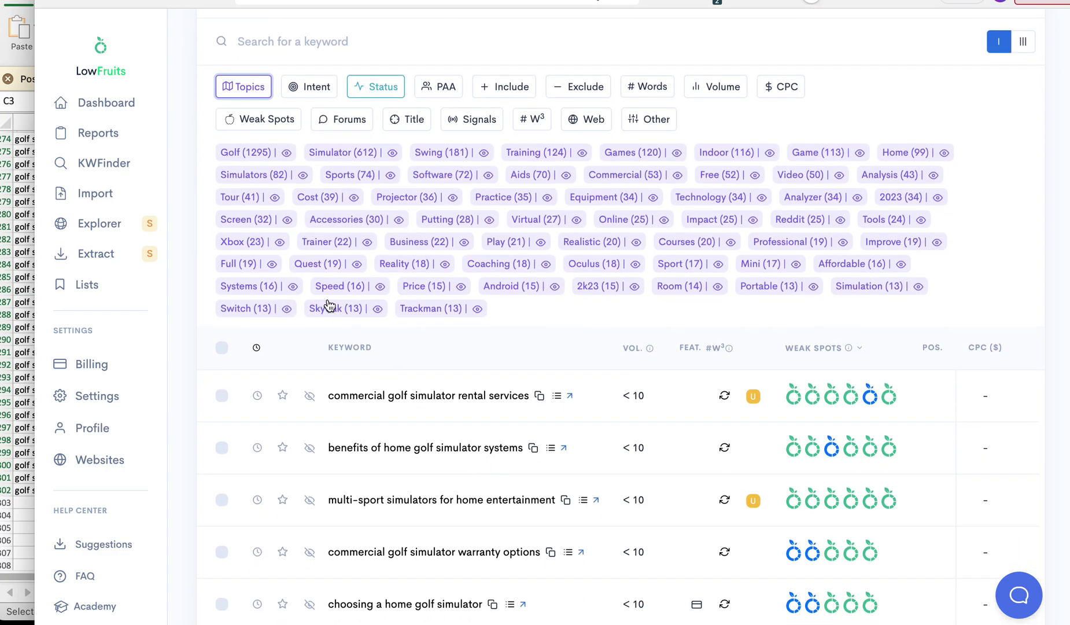
pyautogui.click(302, 176)
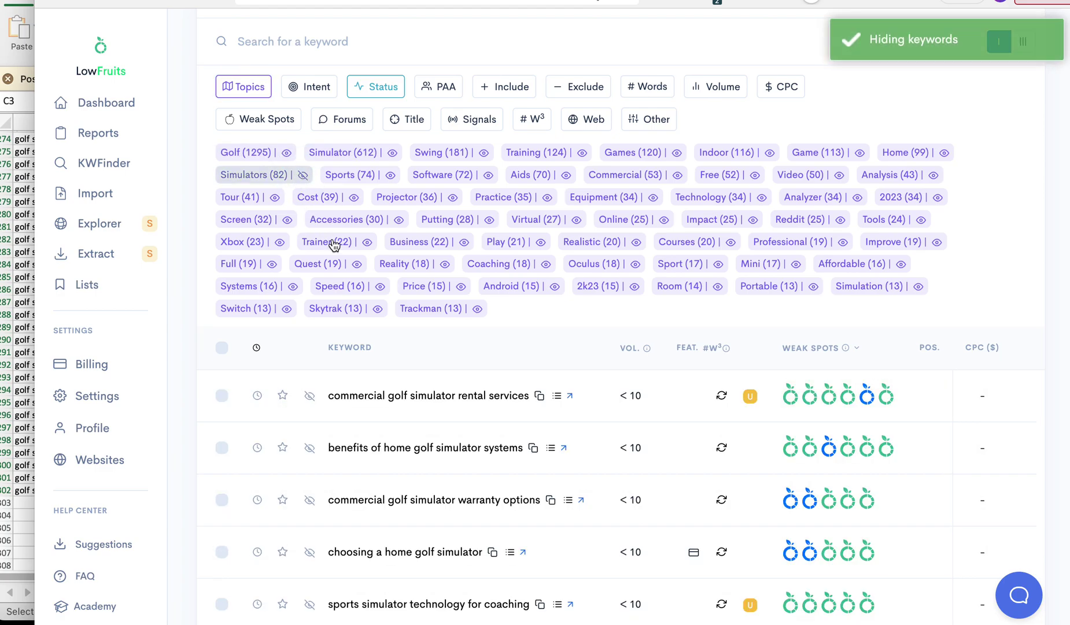
pyautogui.scroll(2, 411, 258)
pyautogui.scroll(1, 411, 258)
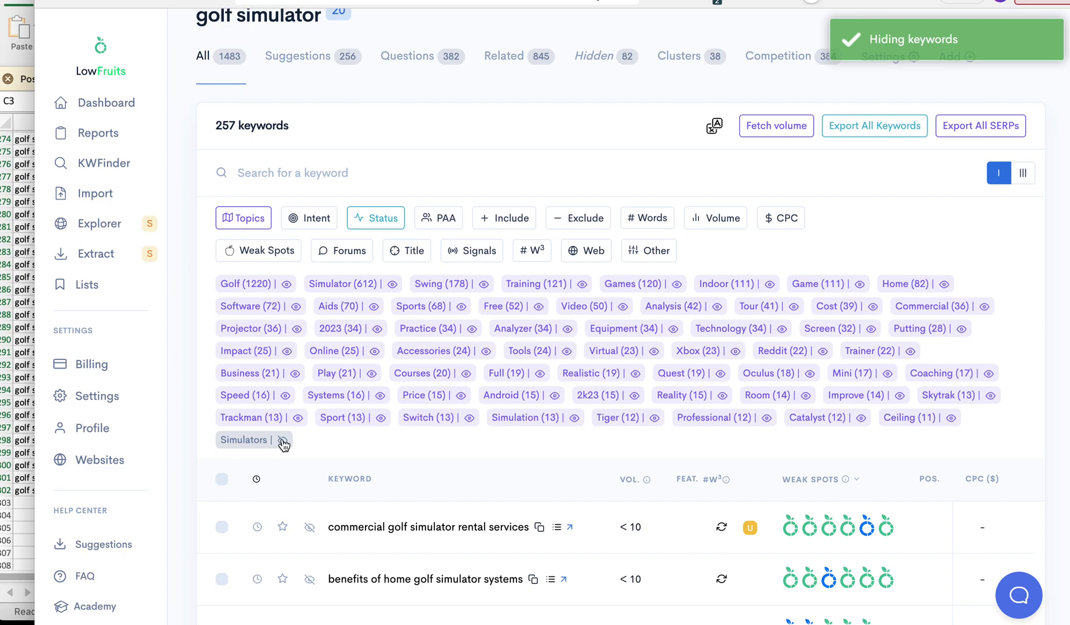
pyautogui.click(283, 441)
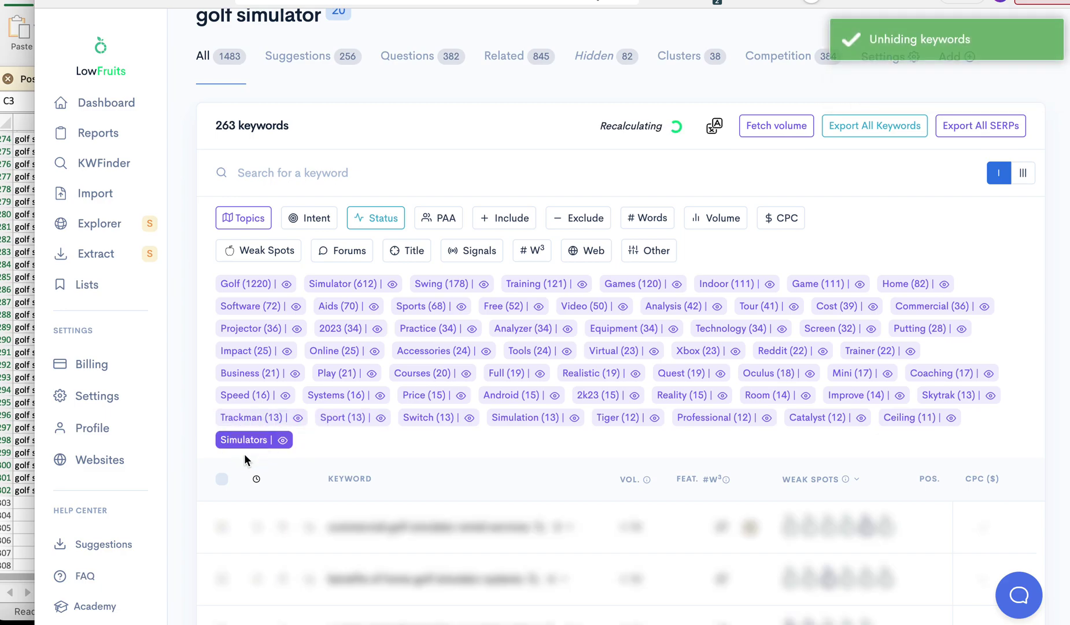
# Step: Filter the report to the Simulators topic, then clear that filter to list all 299 keywords
pyautogui.click(244, 439)
pyautogui.scroll(2, 356, 465)
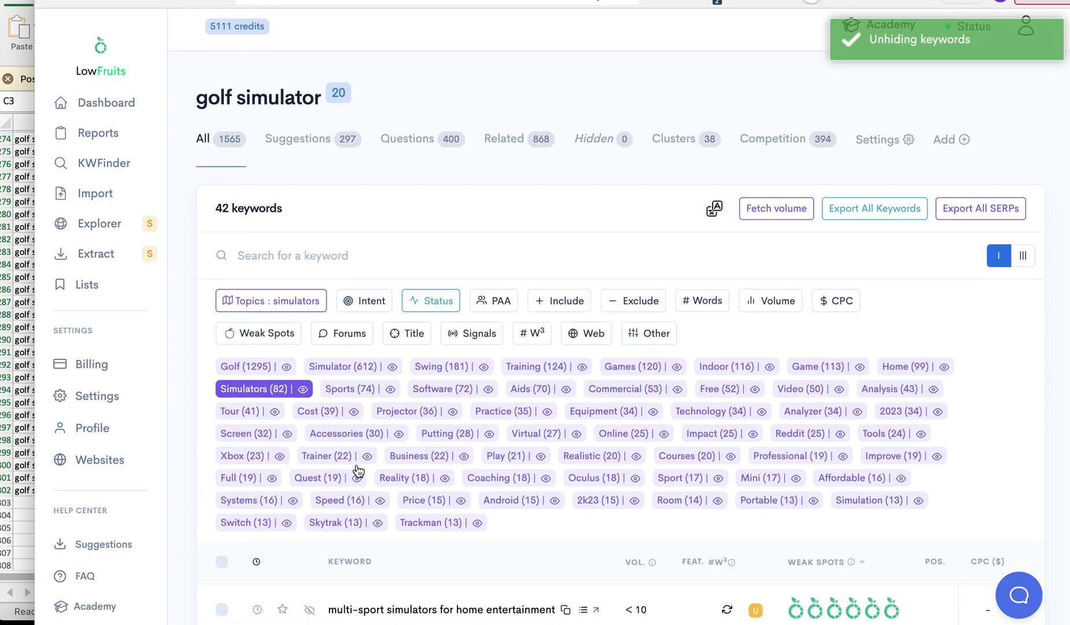
pyautogui.scroll(-2, 358, 472)
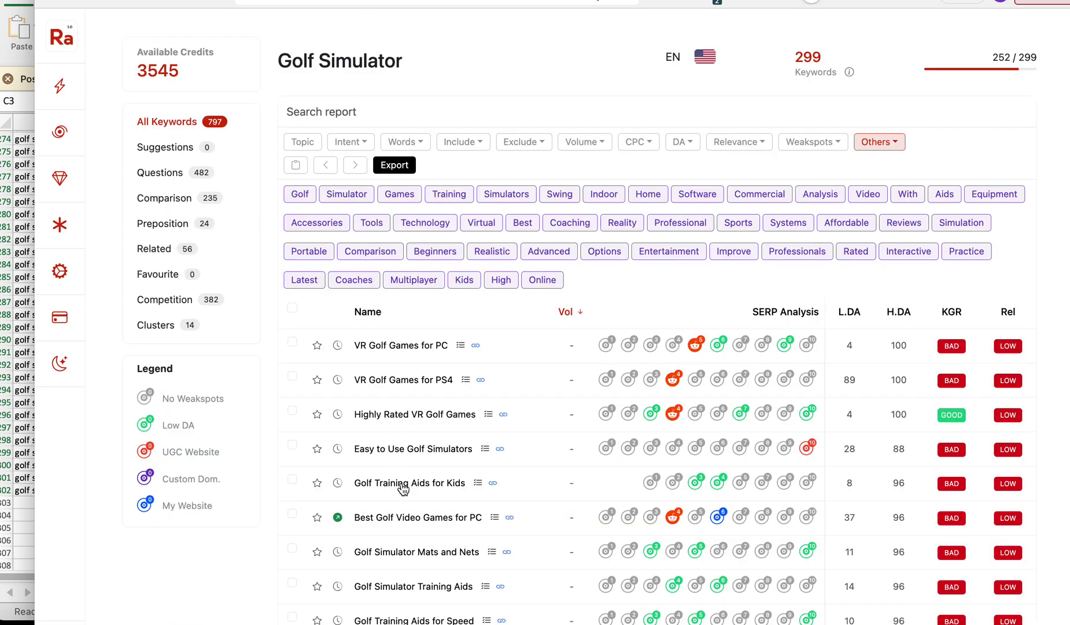
pyautogui.scroll(-12, 478, 470)
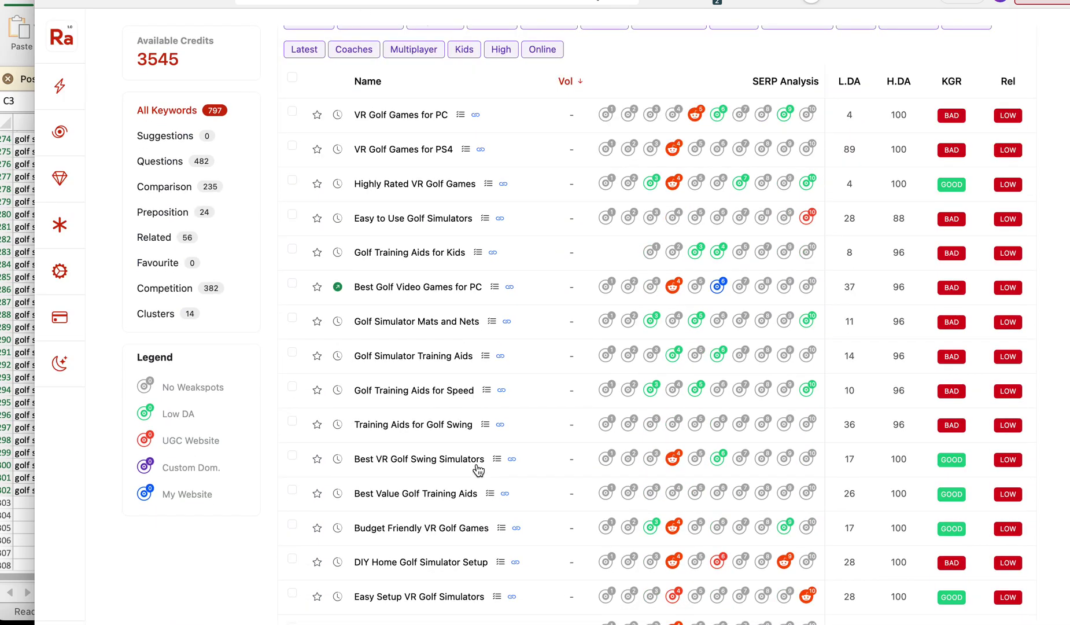
pyautogui.scroll(11, 478, 469)
pyautogui.scroll(2, 478, 469)
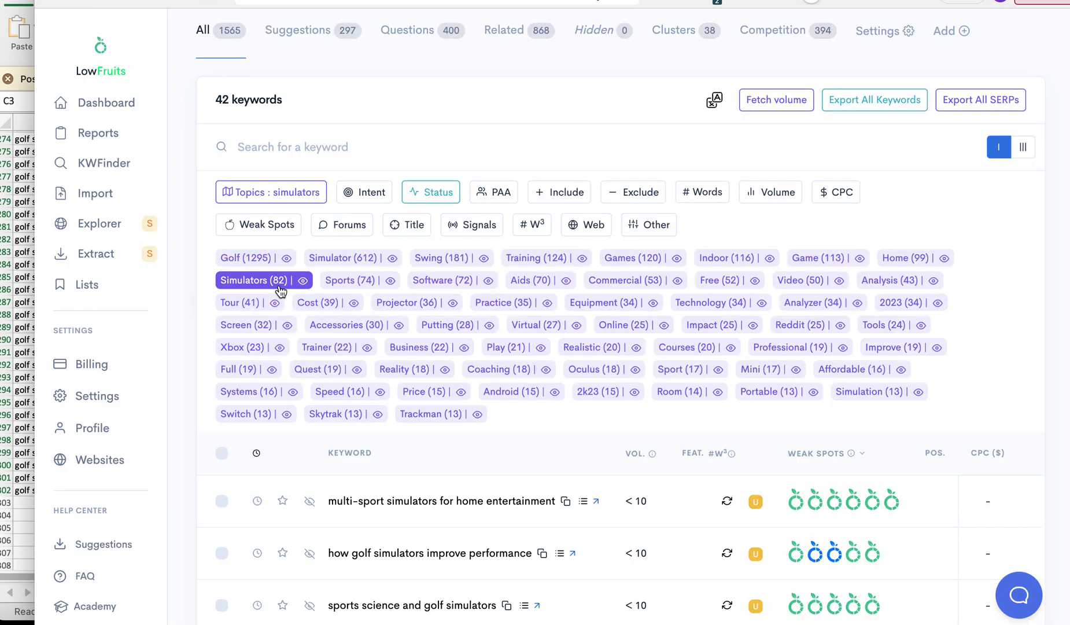
pyautogui.click(280, 281)
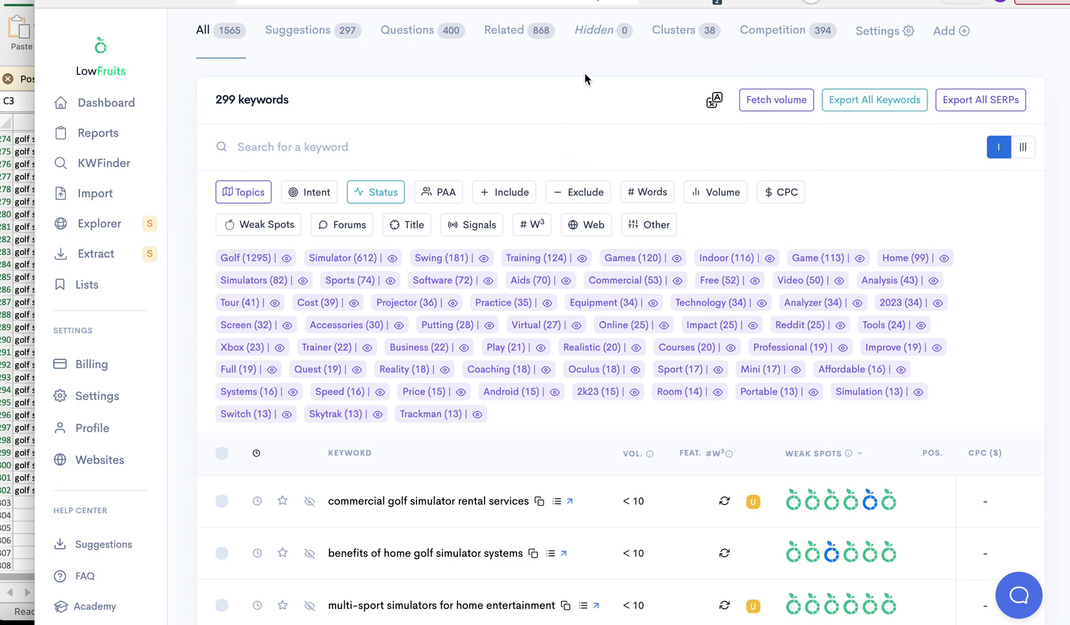
# Step: Browse the golf simulator report's 38 SERP clusters, then switch over to RankAtom
pyautogui.click(669, 35)
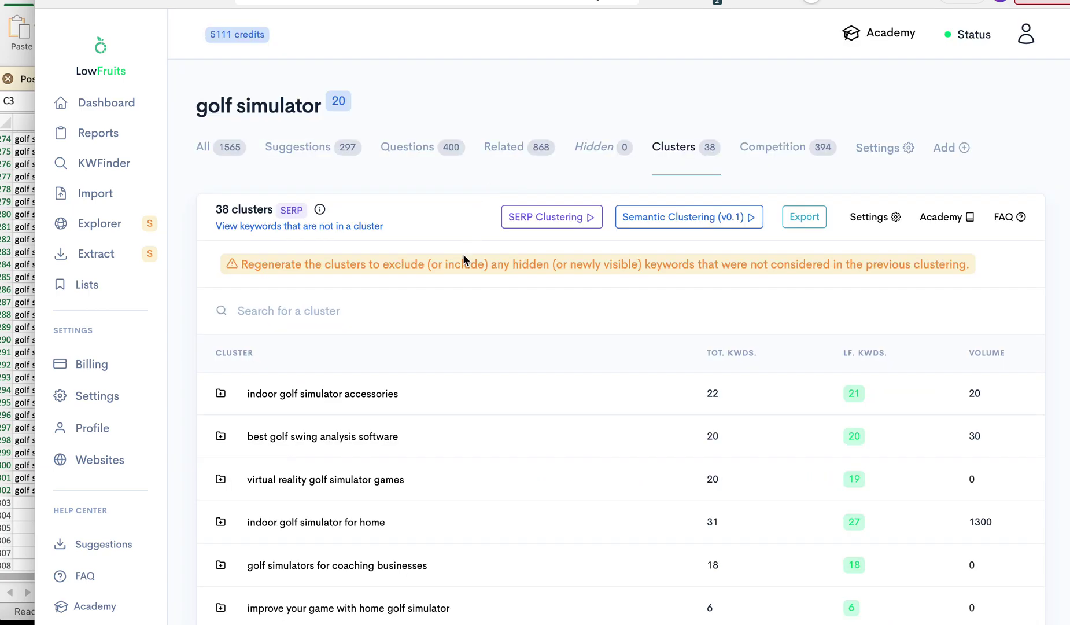
pyautogui.scroll(-3, 463, 259)
pyautogui.scroll(1, 463, 257)
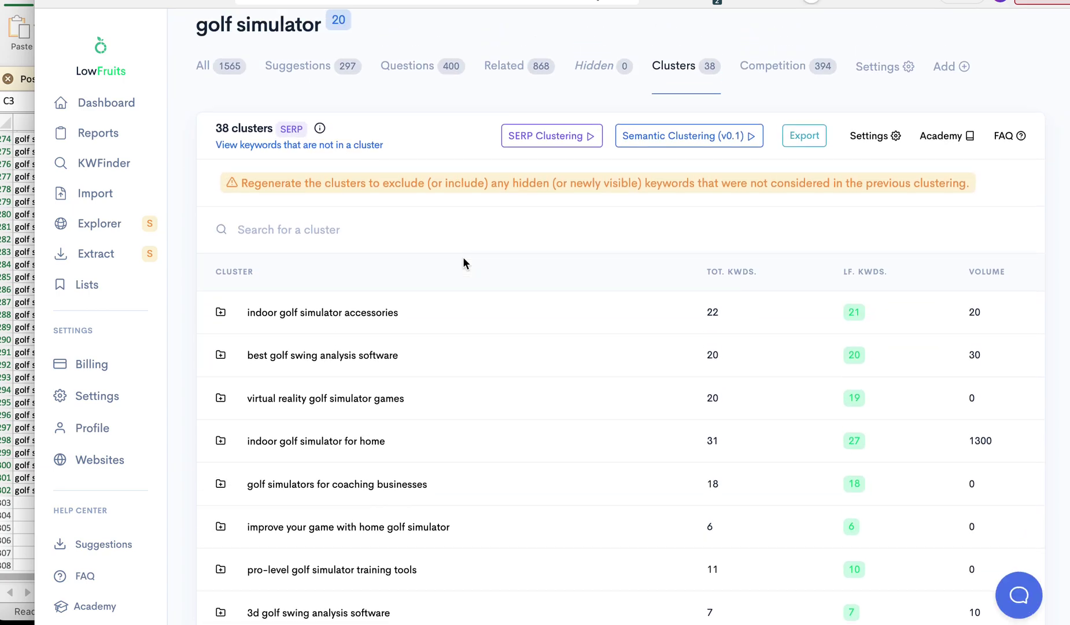
pyautogui.scroll(1, 464, 257)
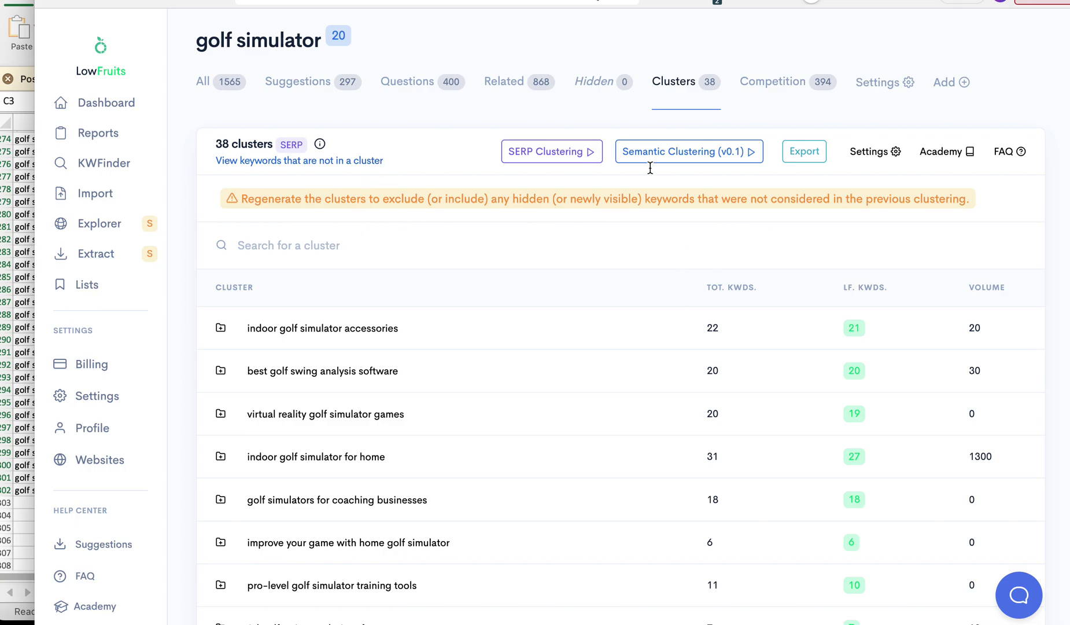
pyautogui.click(357, 2)
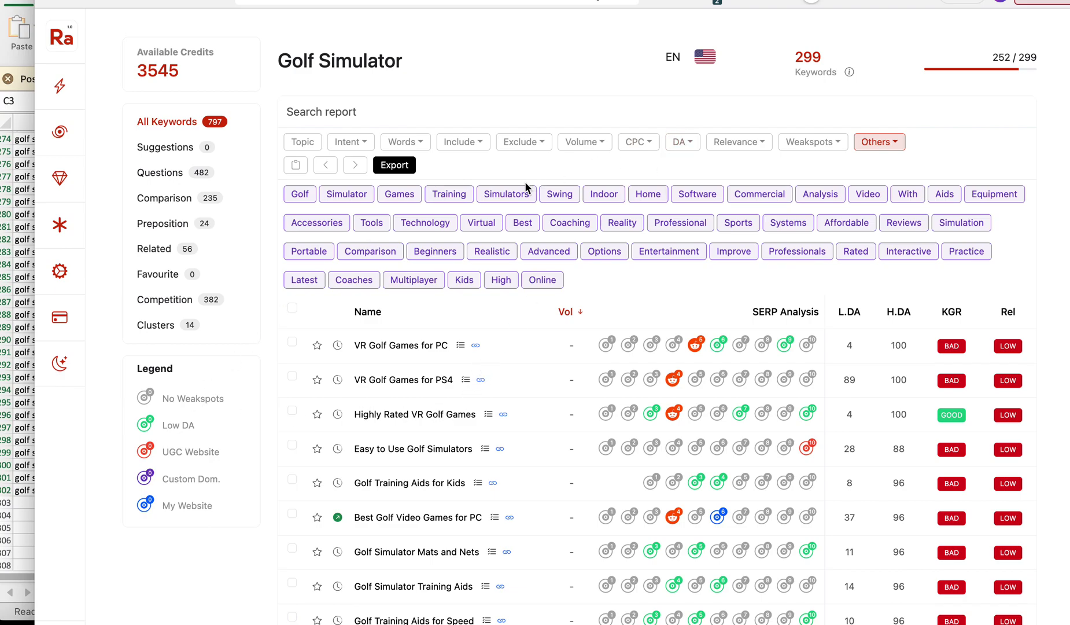
# Step: Show RankAtom's keyword clusters and expand VR Golf Games for PC to review its 19 keywords
pyautogui.click(163, 329)
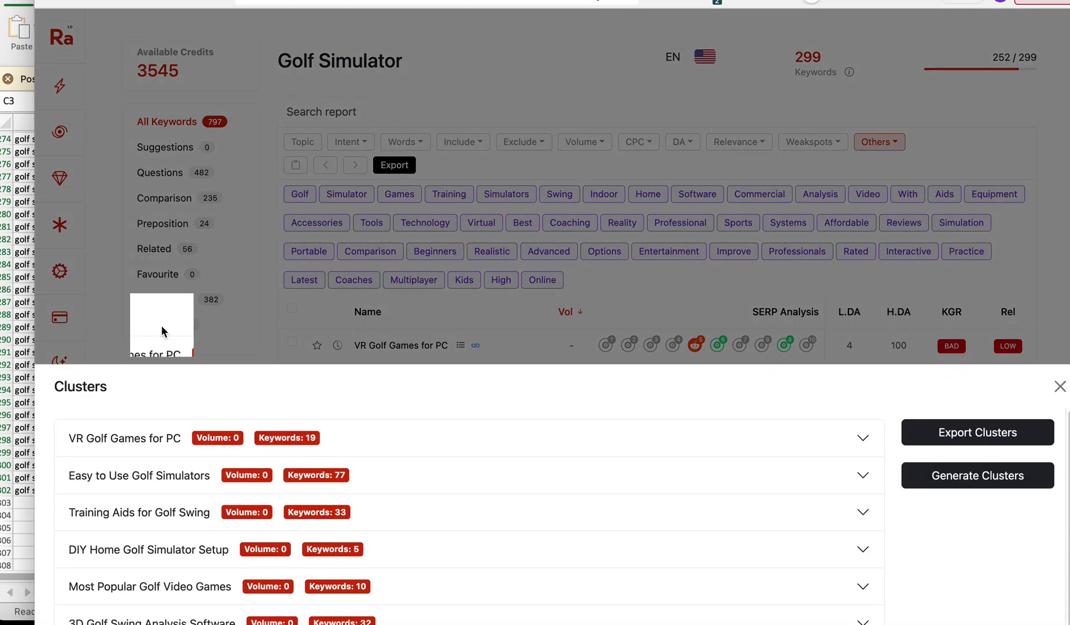
pyautogui.scroll(-3, 341, 364)
pyautogui.scroll(3, 341, 363)
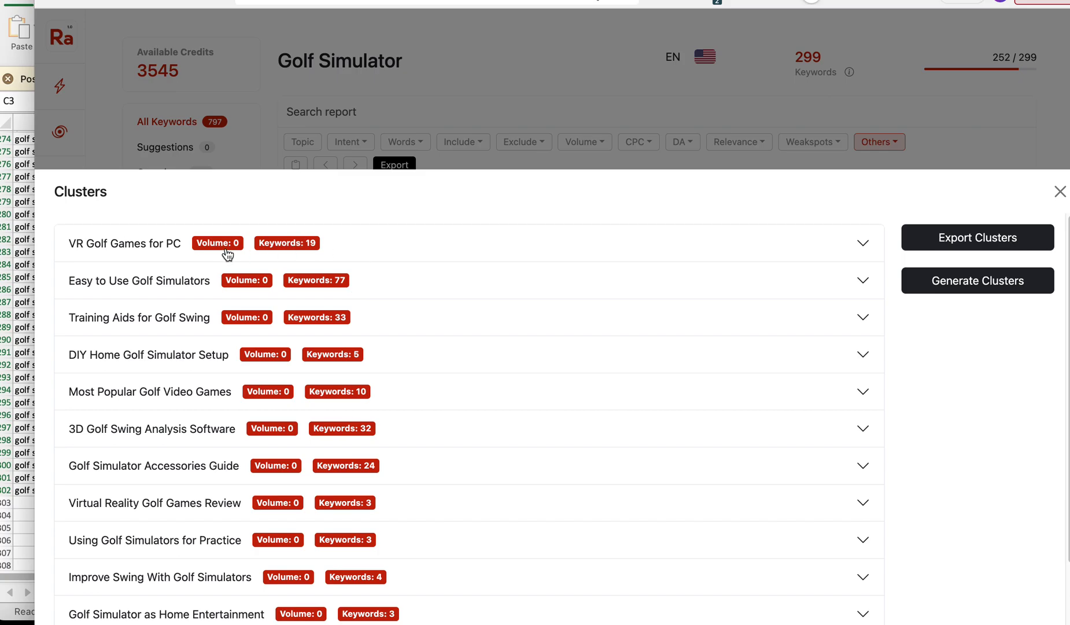
pyautogui.click(419, 249)
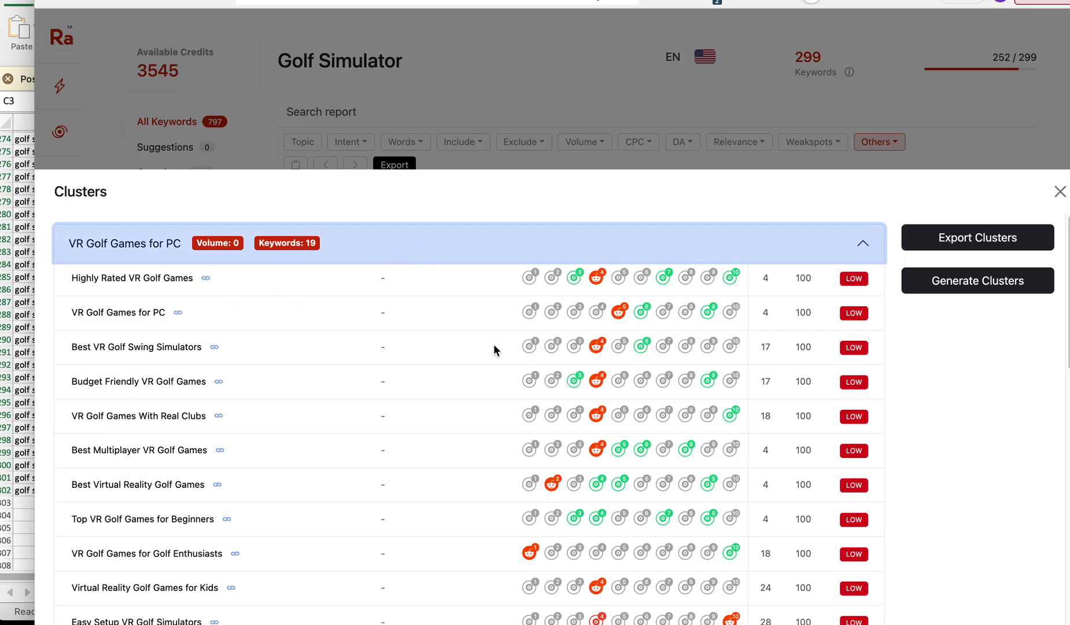
pyautogui.scroll(-10, 576, 350)
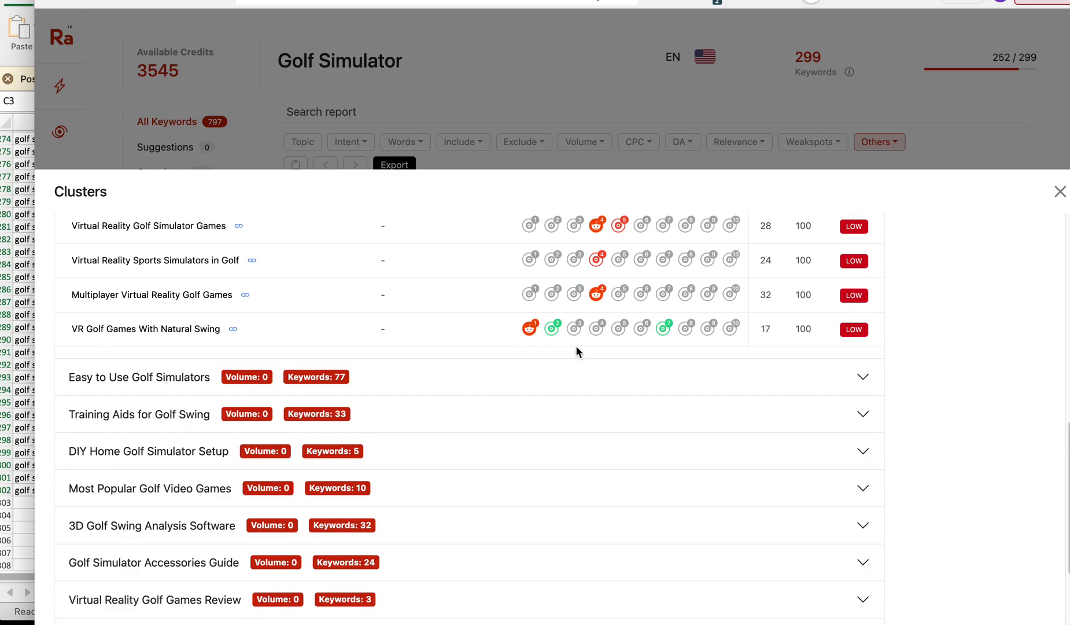
pyautogui.scroll(10, 577, 350)
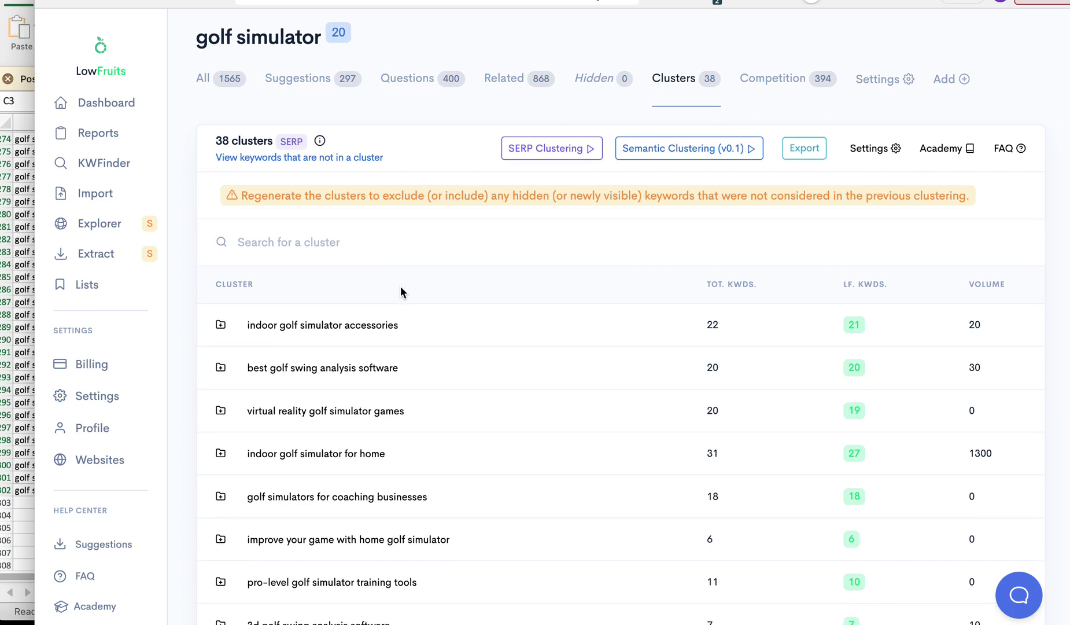
# Step: Sort LowFruits' clusters by TOT. KWDS. descending so the largest clusters come first
pyautogui.scroll(-2, 400, 287)
pyautogui.scroll(-1, 408, 285)
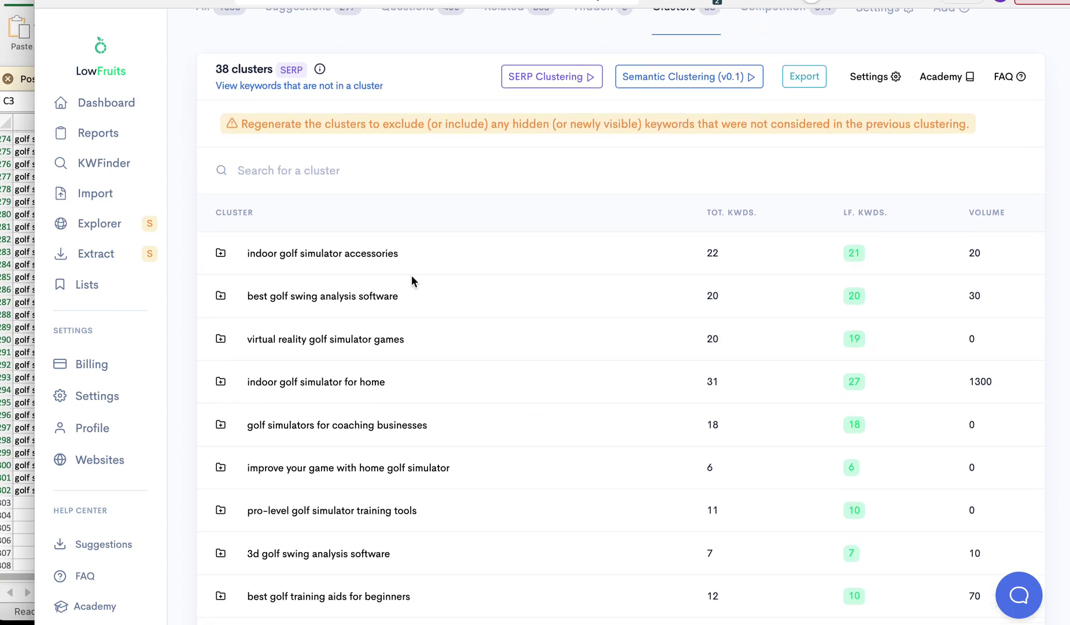
pyautogui.click(730, 218)
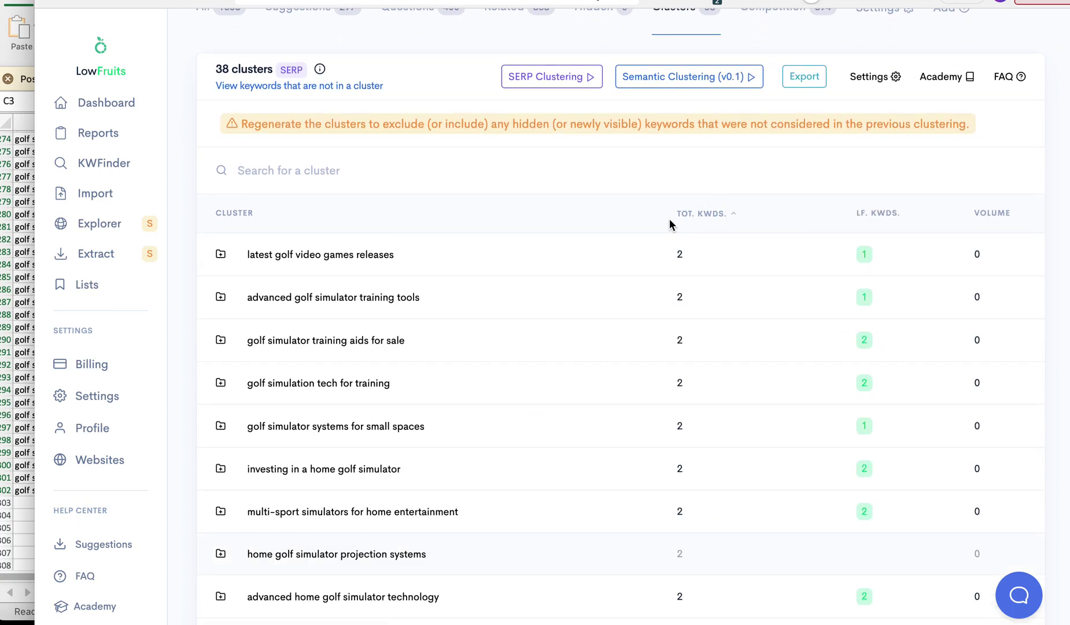
pyautogui.click(688, 219)
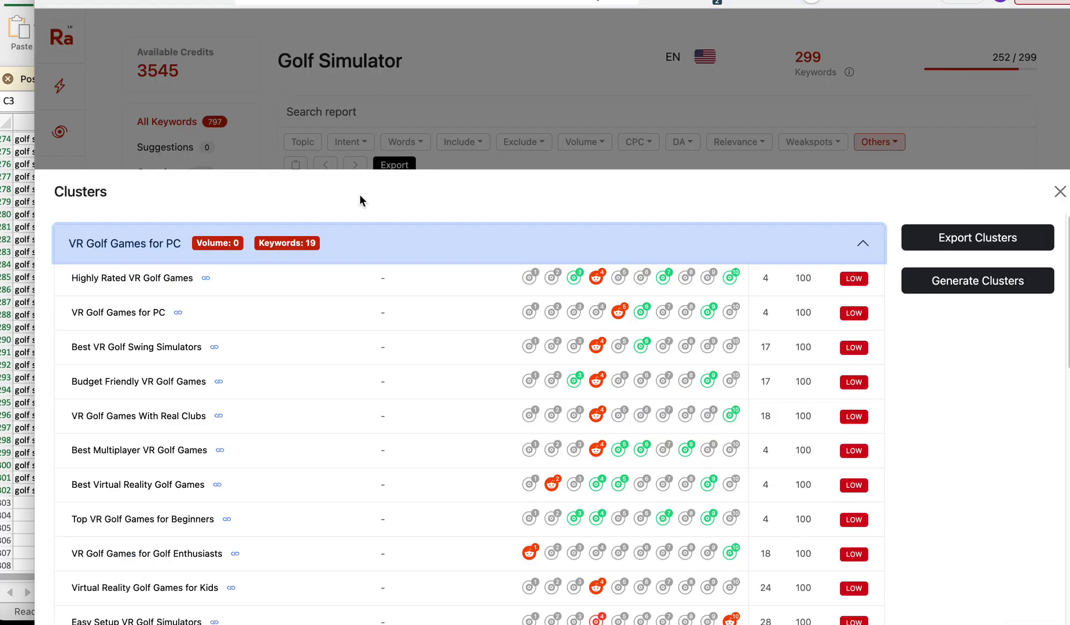
# Step: Collapse the VR Golf Games for PC cluster in RankAtom
pyautogui.click(510, 244)
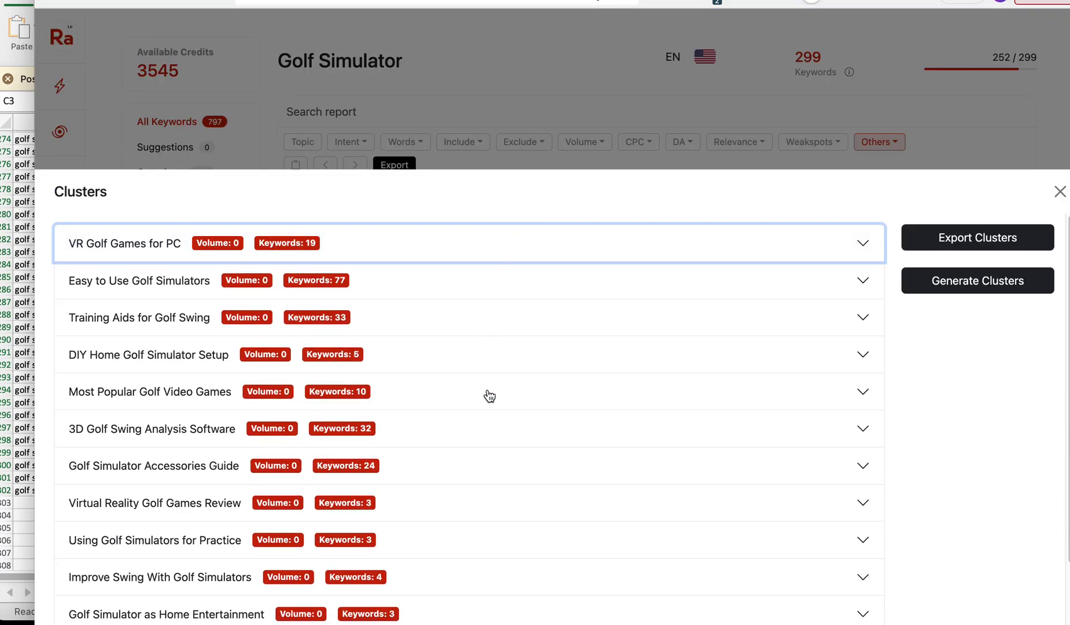
pyautogui.scroll(-3, 487, 405)
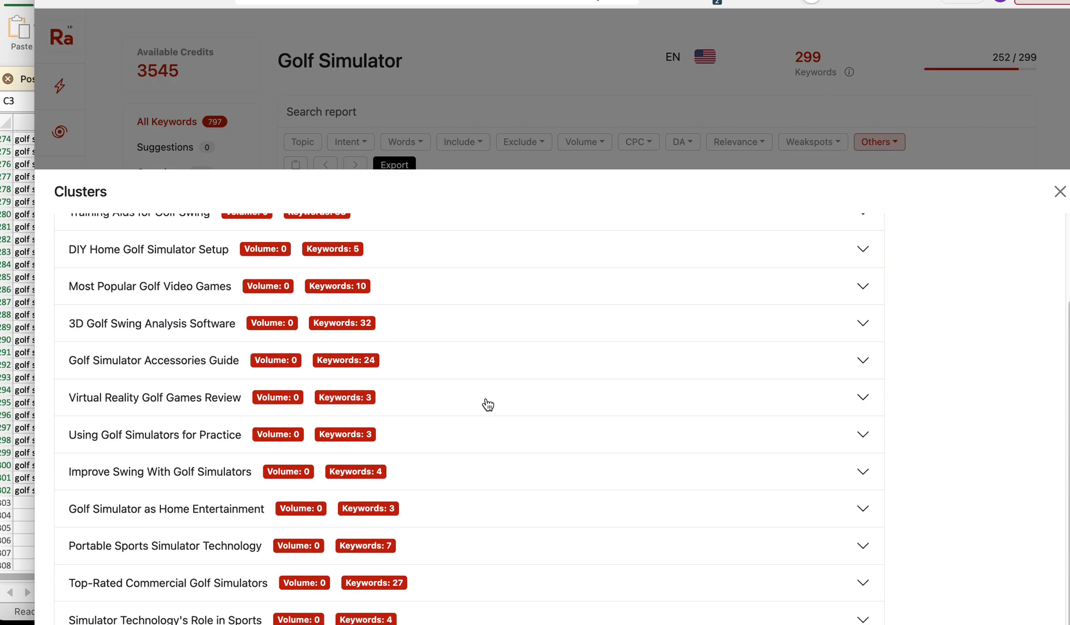
pyautogui.scroll(3, 487, 403)
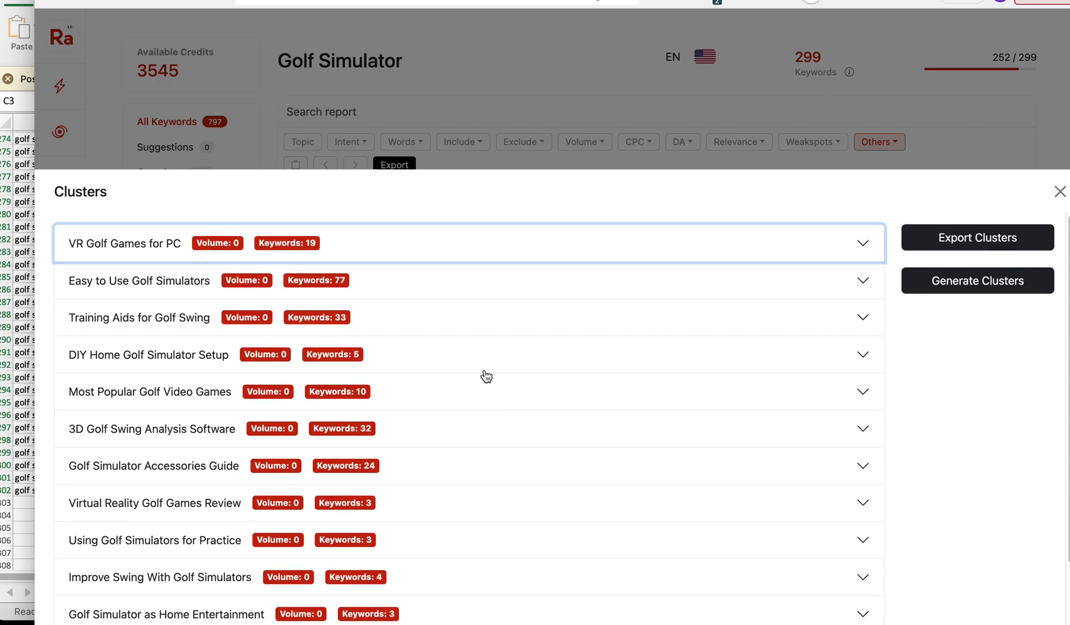
# Step: Search the page for 'indoor', step through its matches, then switch back to LowFruits
pyautogui.press('super+f')
pyautogui.write('indoor')
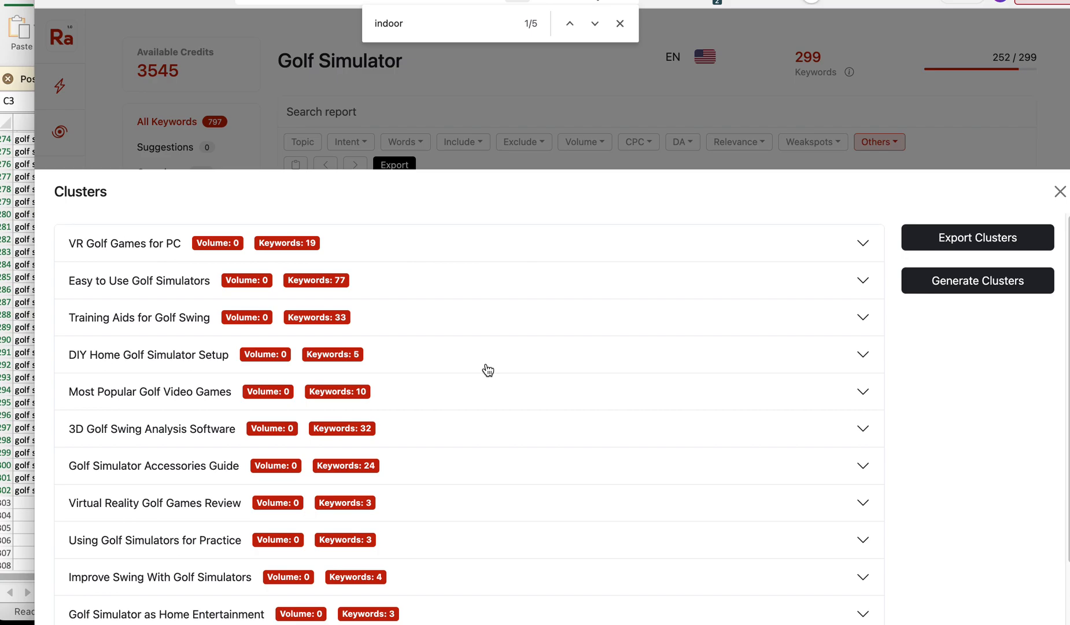
pyautogui.press('Return')
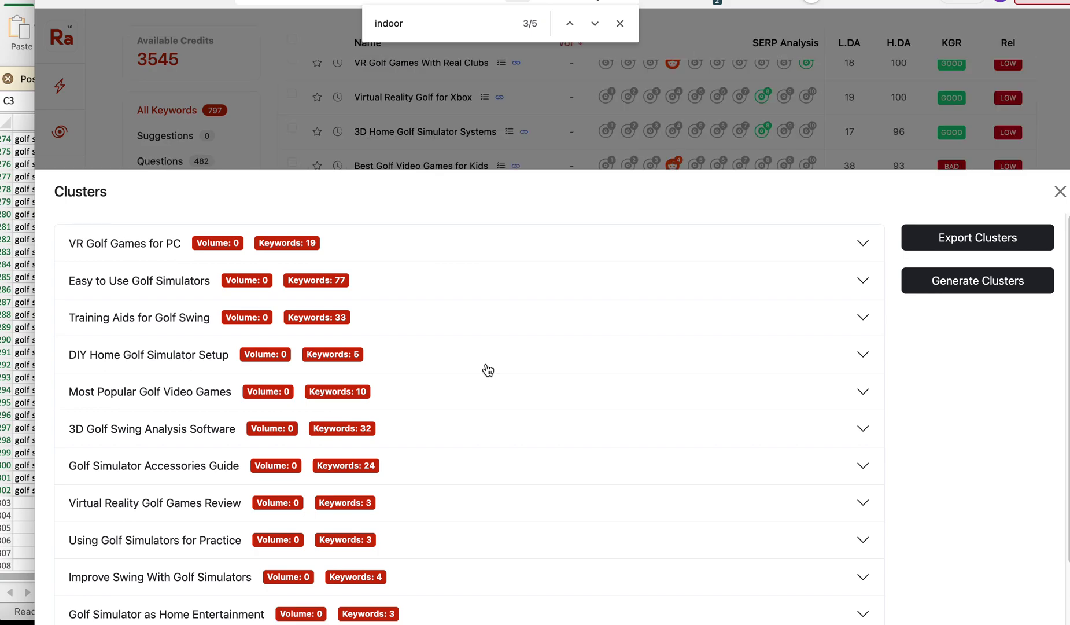
pyautogui.press('Return')
pyautogui.press('Return')
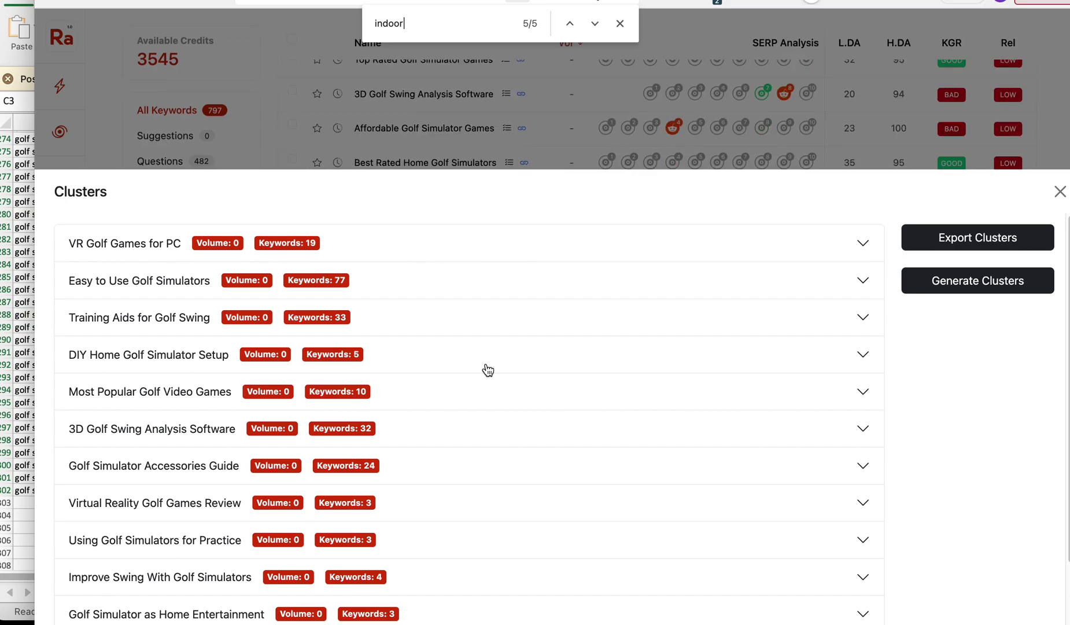
pyautogui.press('Return')
pyautogui.press('Return')
pyautogui.scroll(-2, 488, 370)
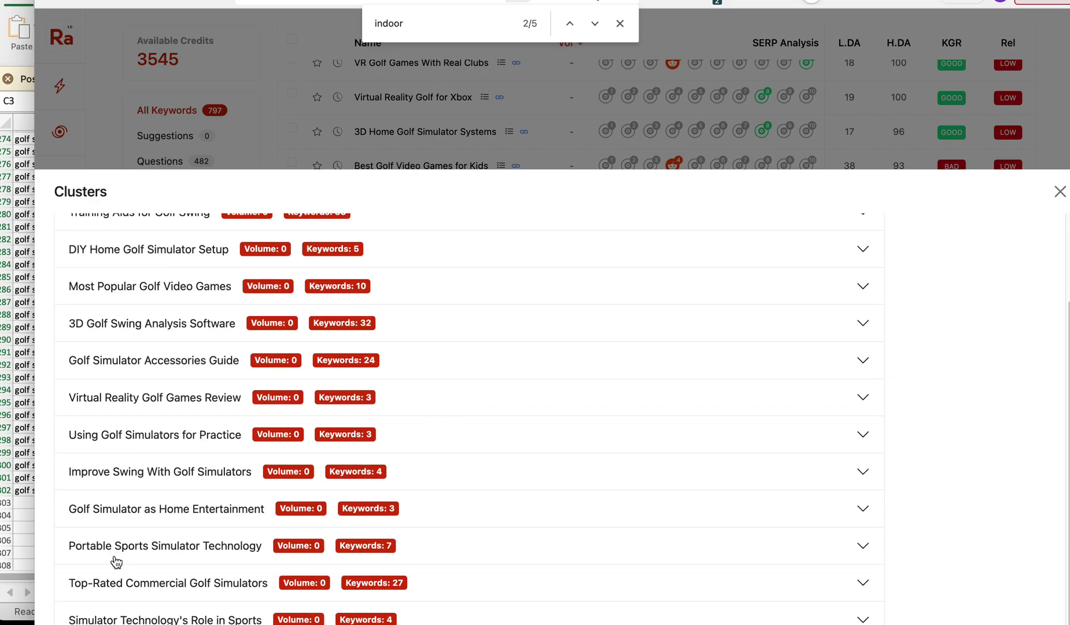
pyautogui.scroll(2, 115, 521)
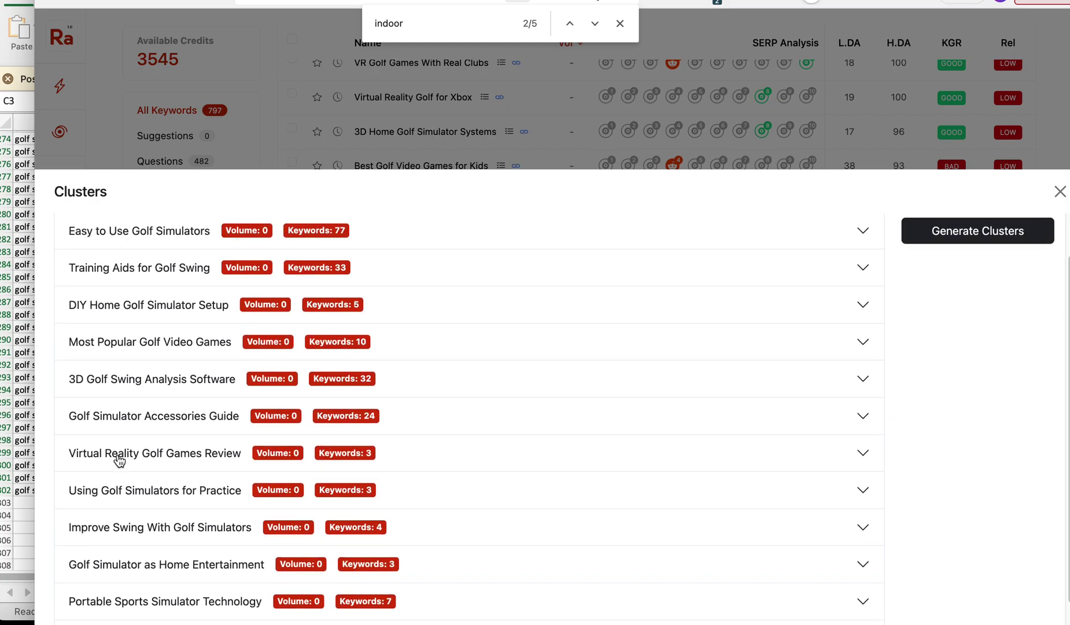
pyautogui.scroll(2, 119, 460)
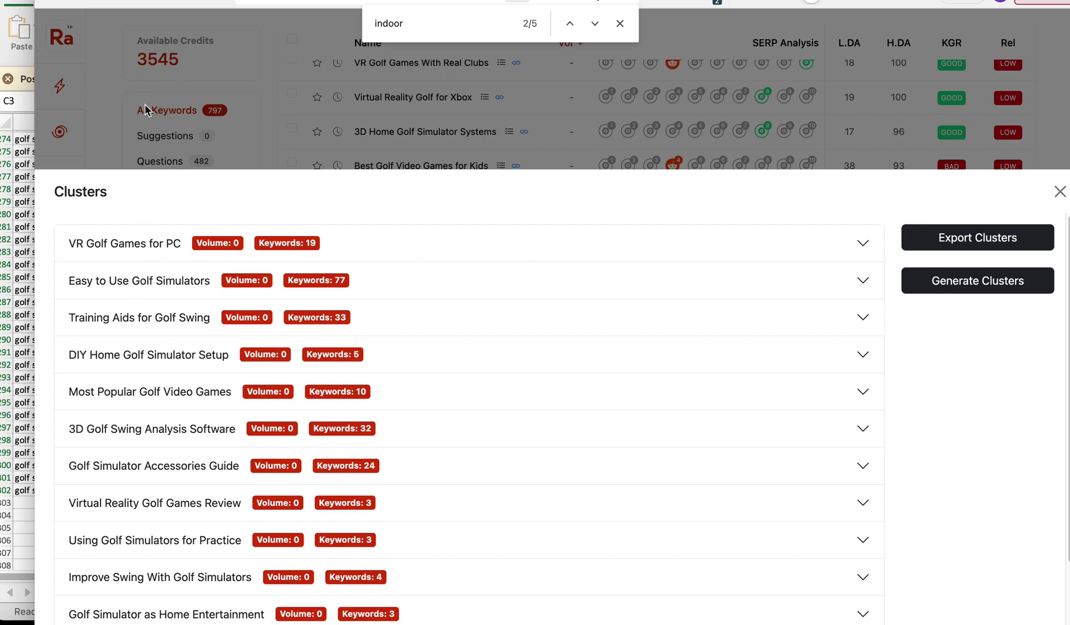
pyautogui.hotkey('ctrl', 'Tab')
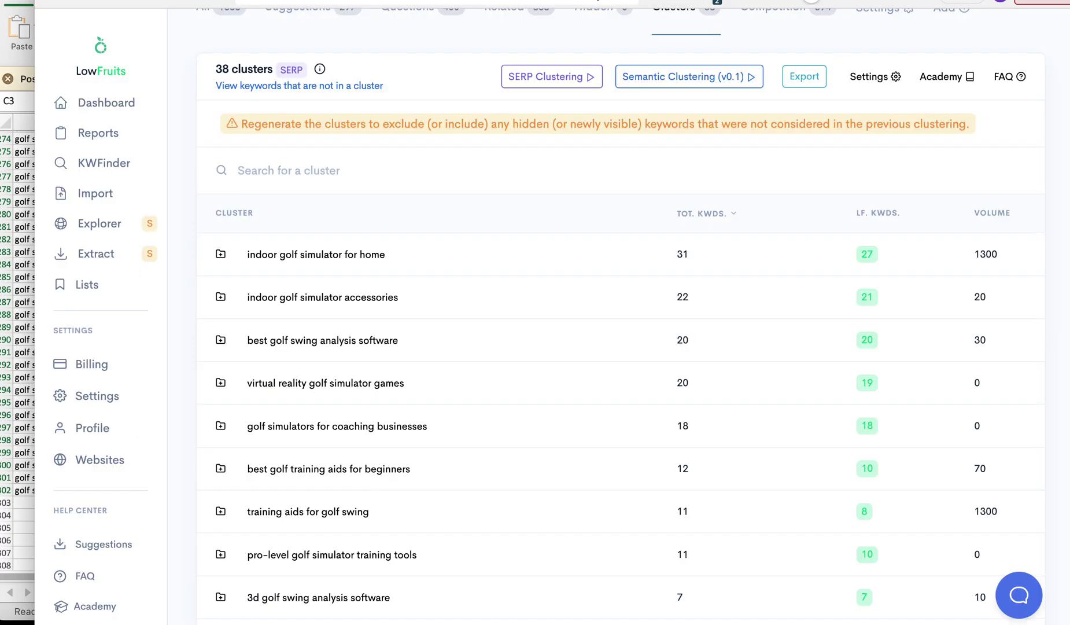
# Step: Open the 'indoor golf simulator for home' cluster and scroll through its 31 keywords
pyautogui.click(340, 255)
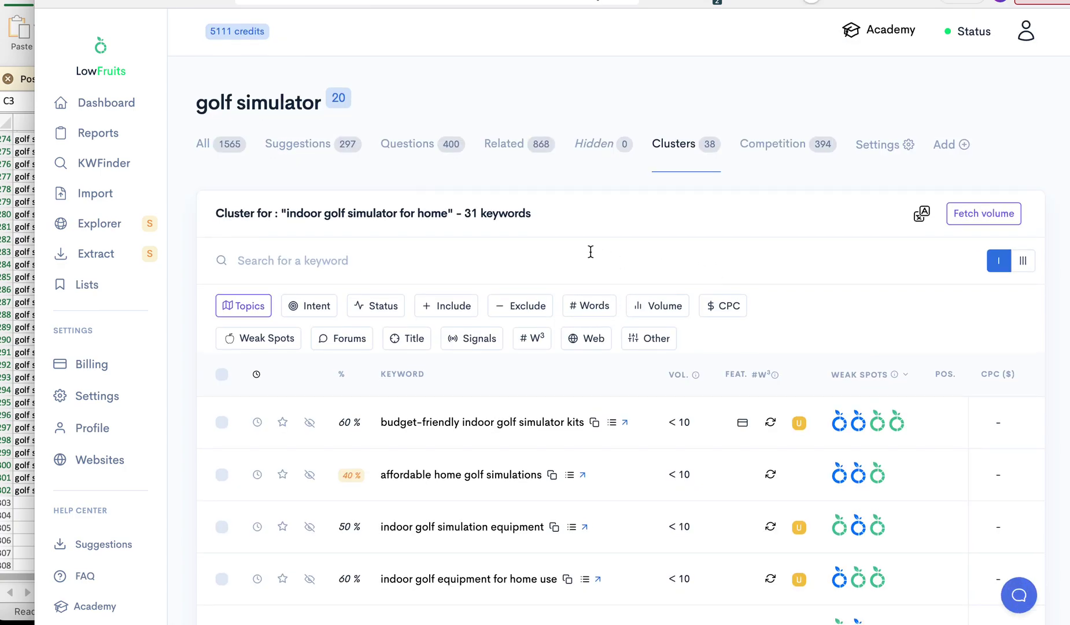
pyautogui.scroll(-5, 572, 266)
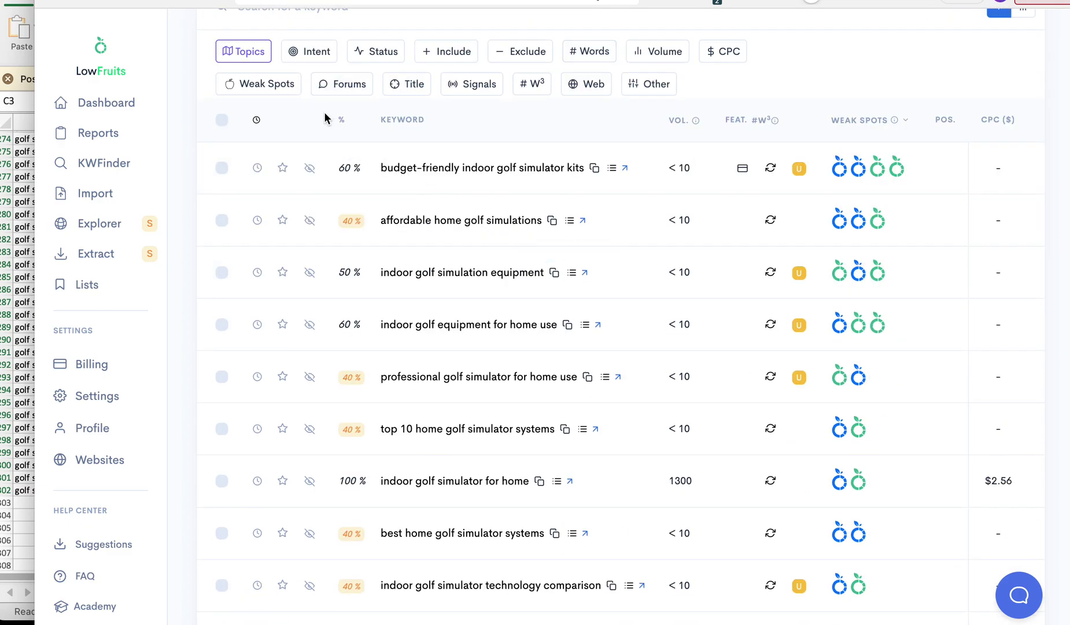
pyautogui.scroll(1, 325, 116)
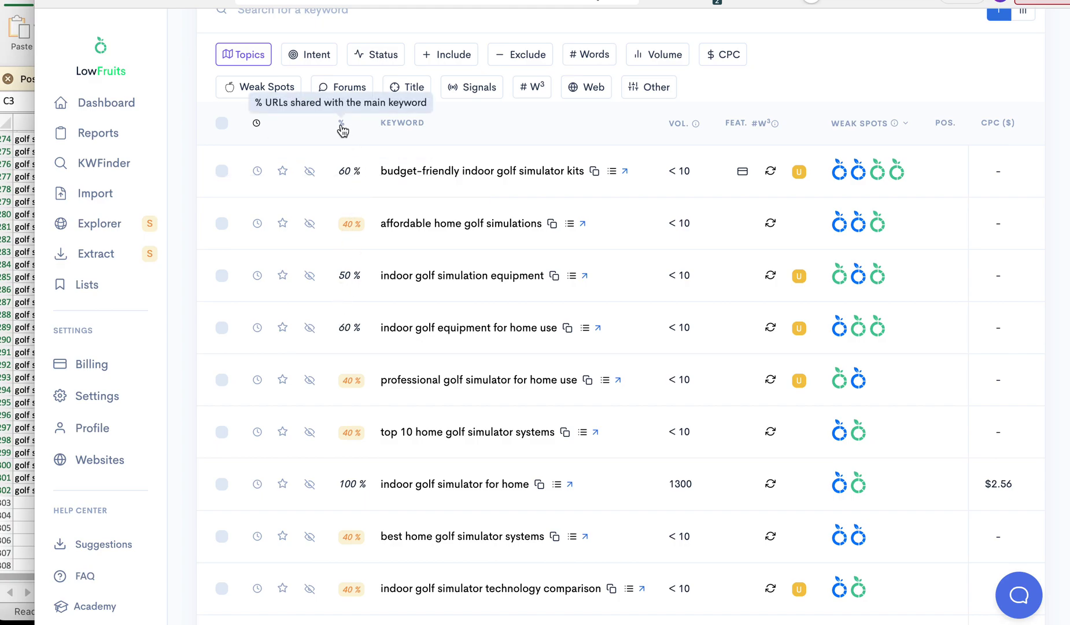
pyautogui.scroll(-3, 336, 191)
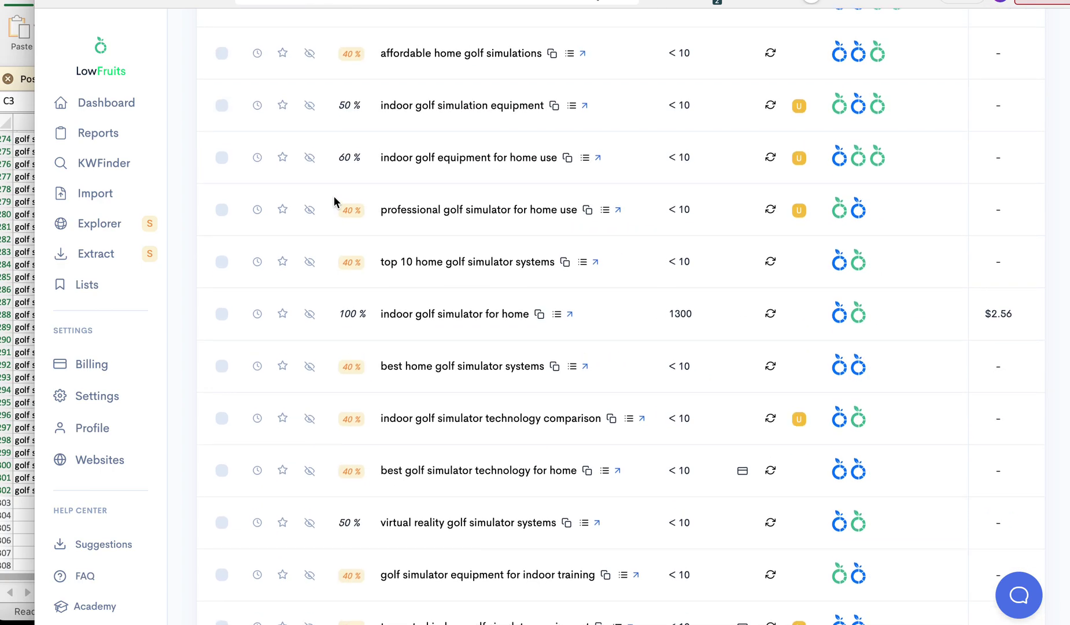
pyautogui.scroll(7, 334, 197)
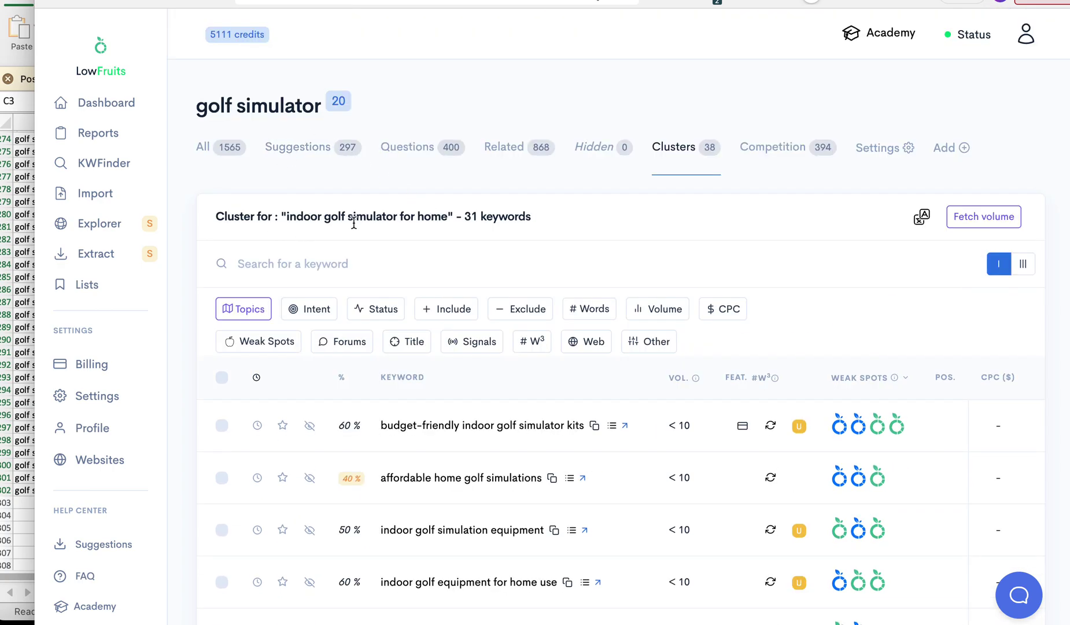
pyautogui.scroll(-3, 417, 278)
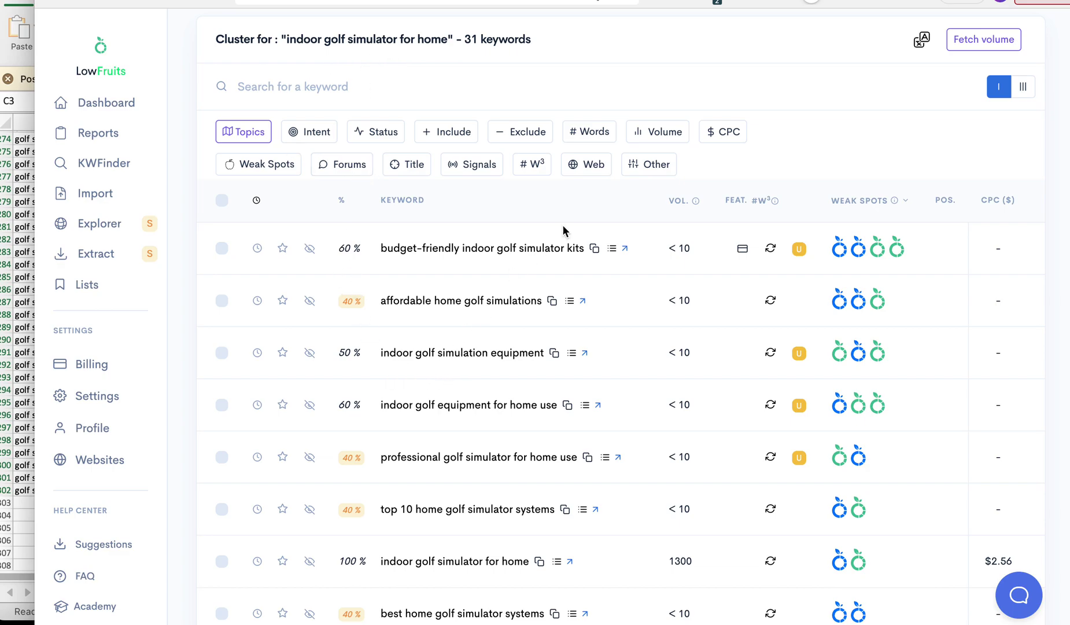
pyautogui.moveTo(684, 205)
pyautogui.scroll(1, 375, 231)
pyautogui.scroll(1, 375, 229)
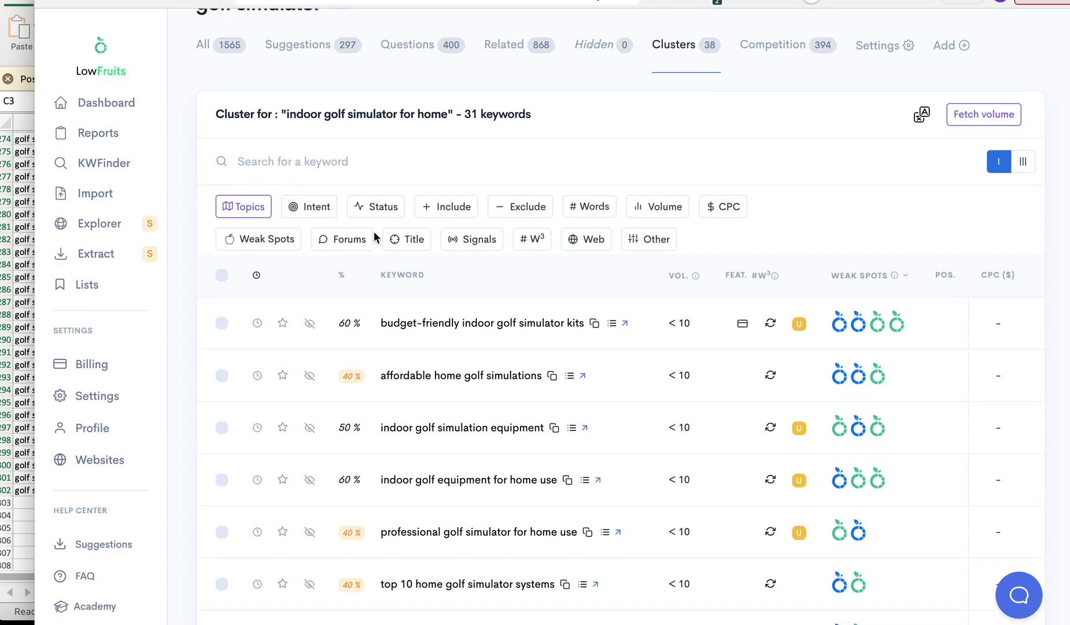
# Step: Compare the spreadsheet's column C keyword titles against LowFruits' 31-keyword home-simulator cluster, twice
pyautogui.click(28, 225)
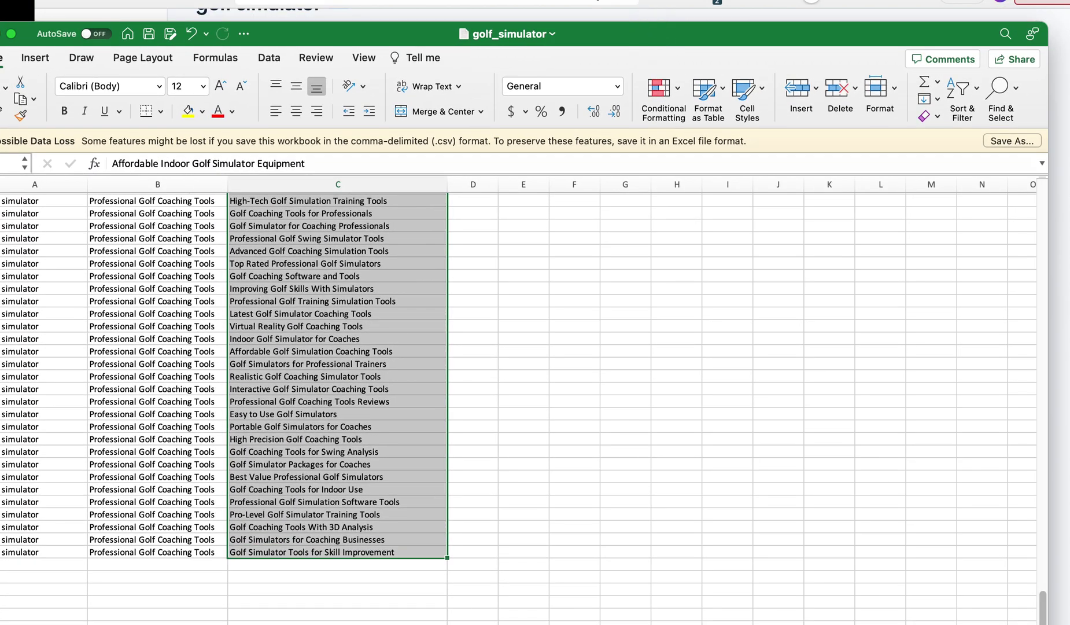
pyautogui.press('super+Tab')
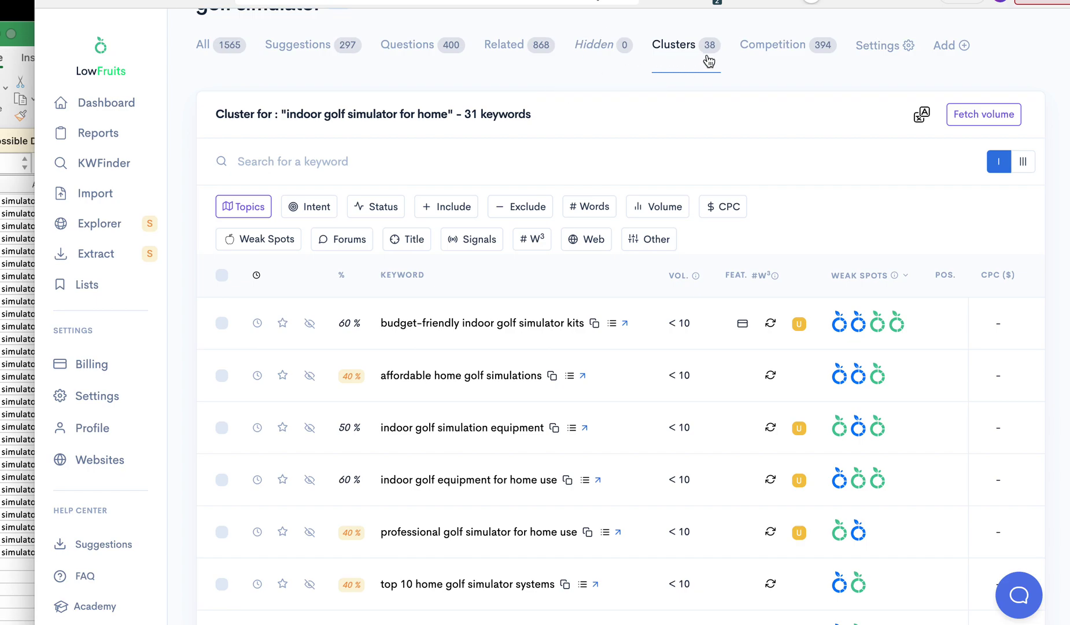
pyautogui.click(33, 286)
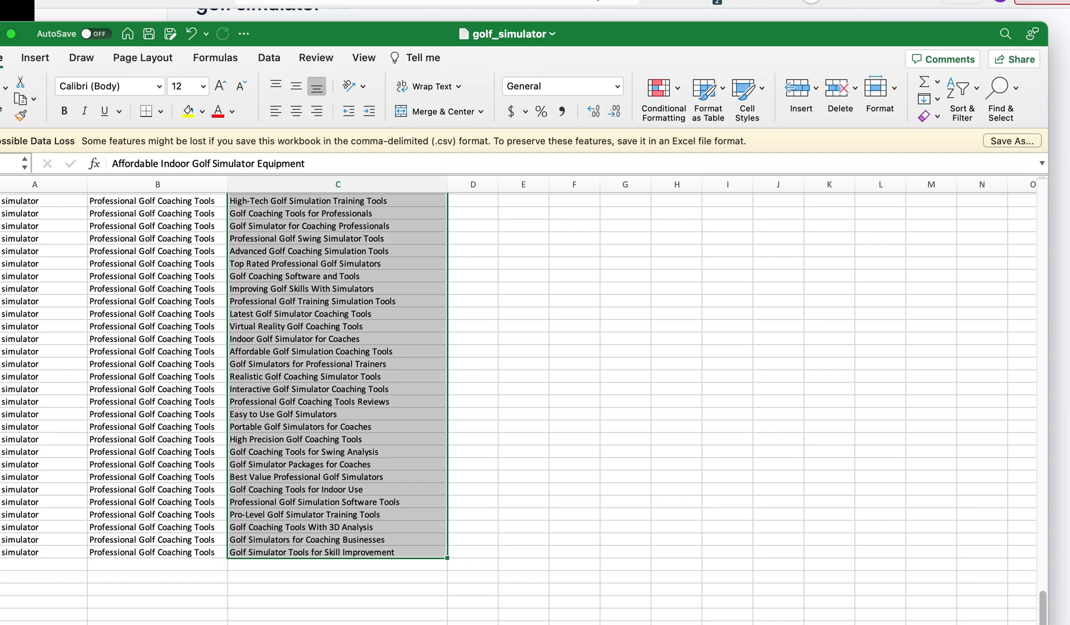
pyautogui.press('super+Tab')
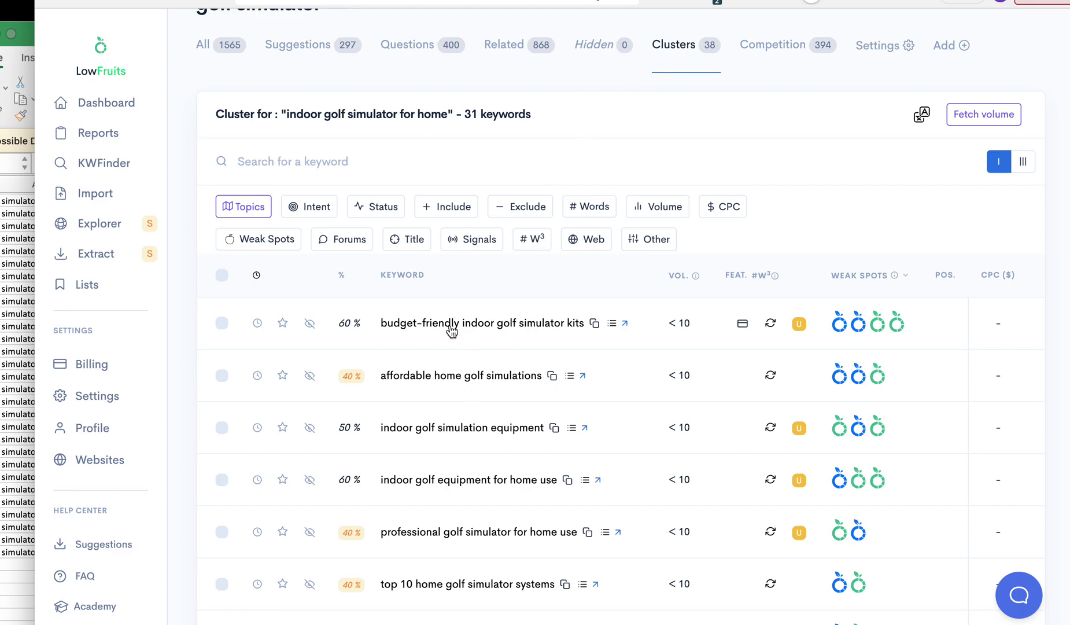
pyautogui.scroll(-6, 447, 405)
pyautogui.scroll(-15, 447, 403)
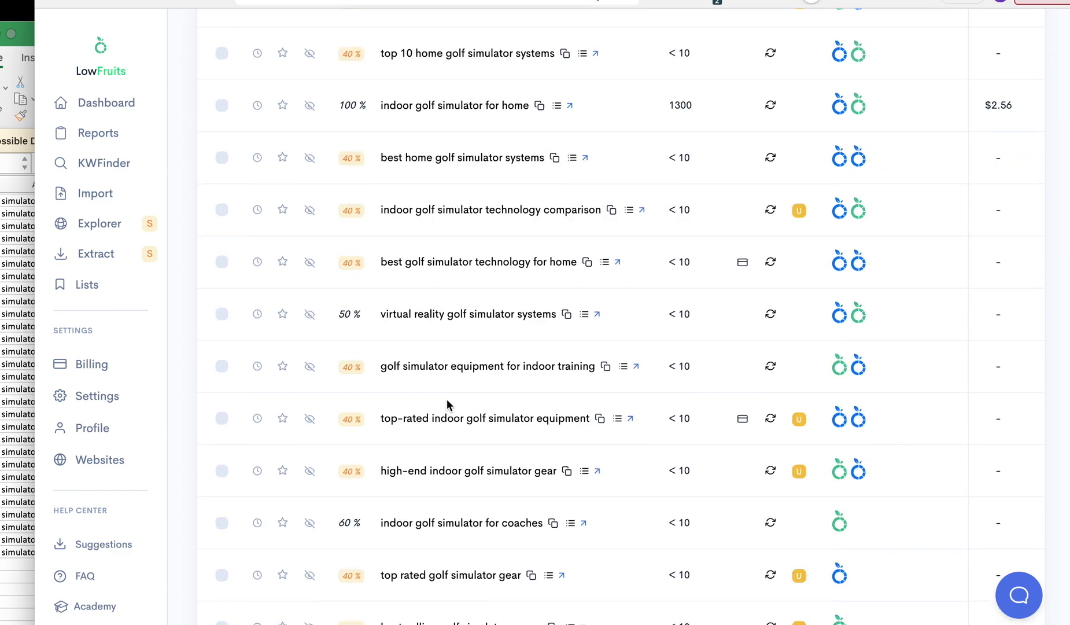
pyautogui.scroll(20, 447, 403)
pyautogui.scroll(5, 448, 405)
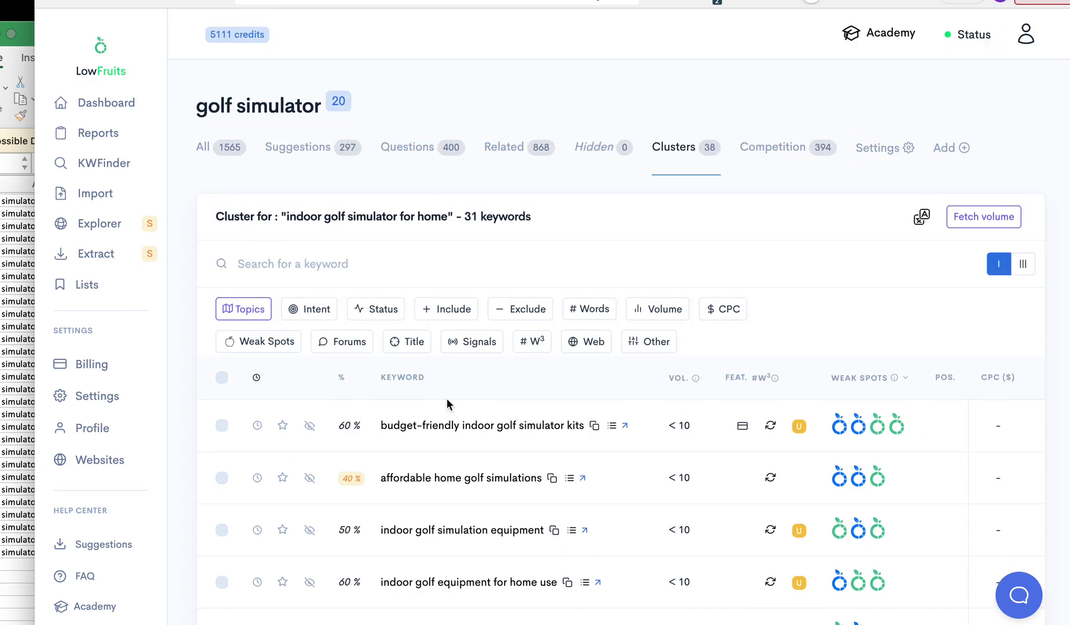
pyautogui.scroll(-3, 440, 371)
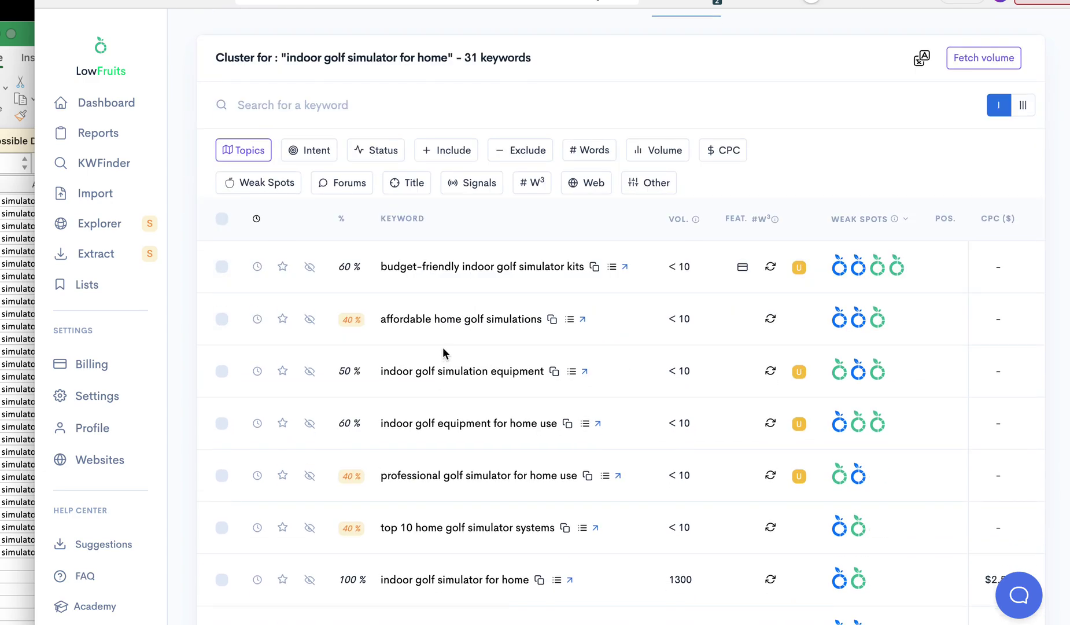
pyautogui.scroll(1, 441, 356)
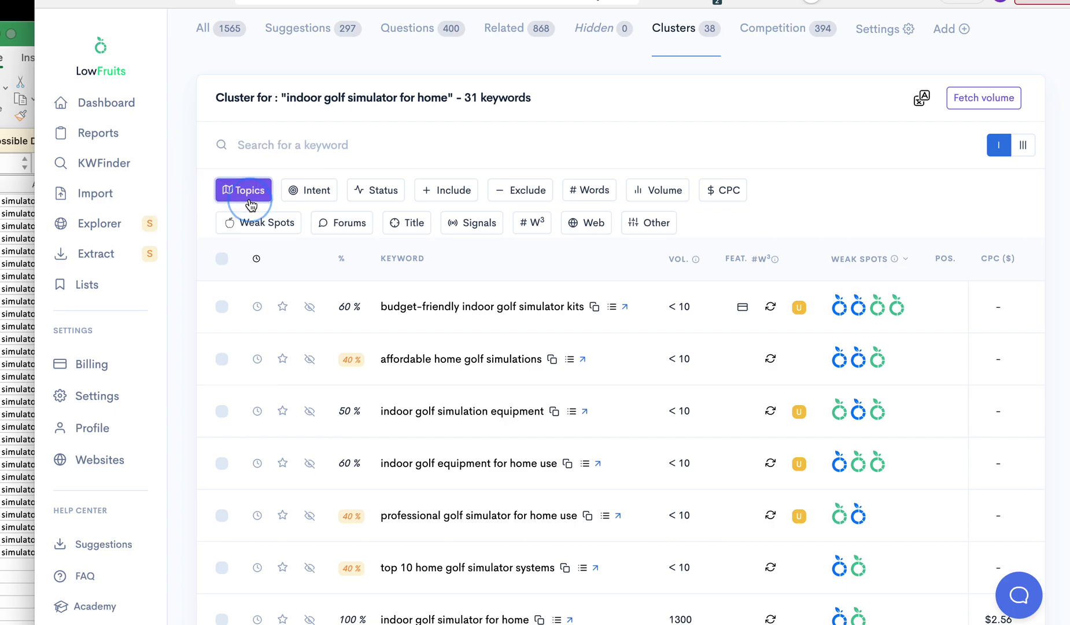
pyautogui.click(307, 199)
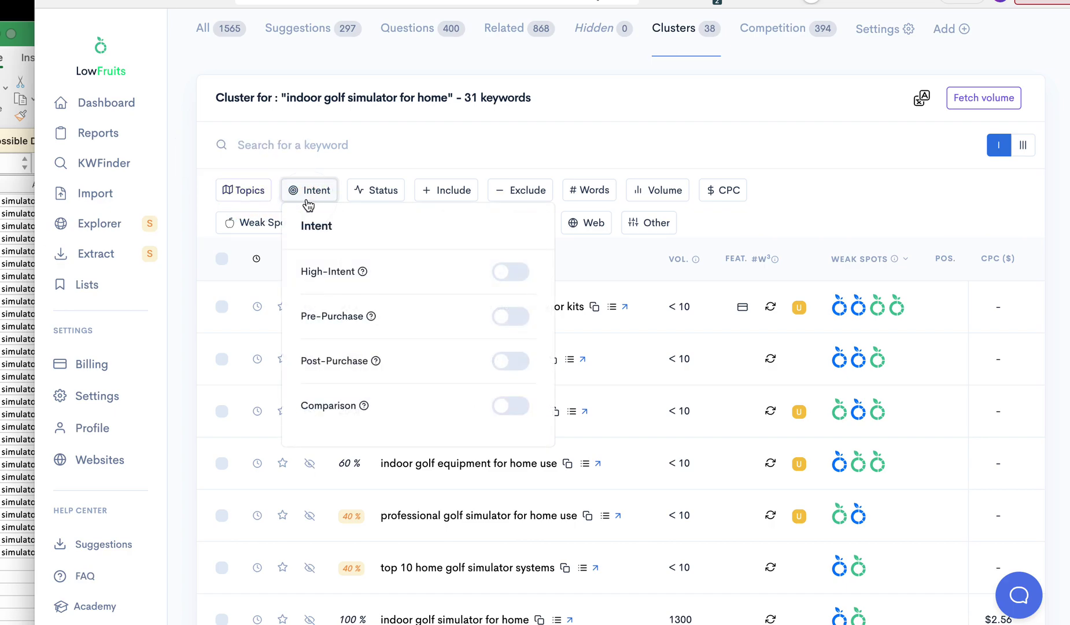
pyautogui.click(510, 271)
pyautogui.click(510, 271)
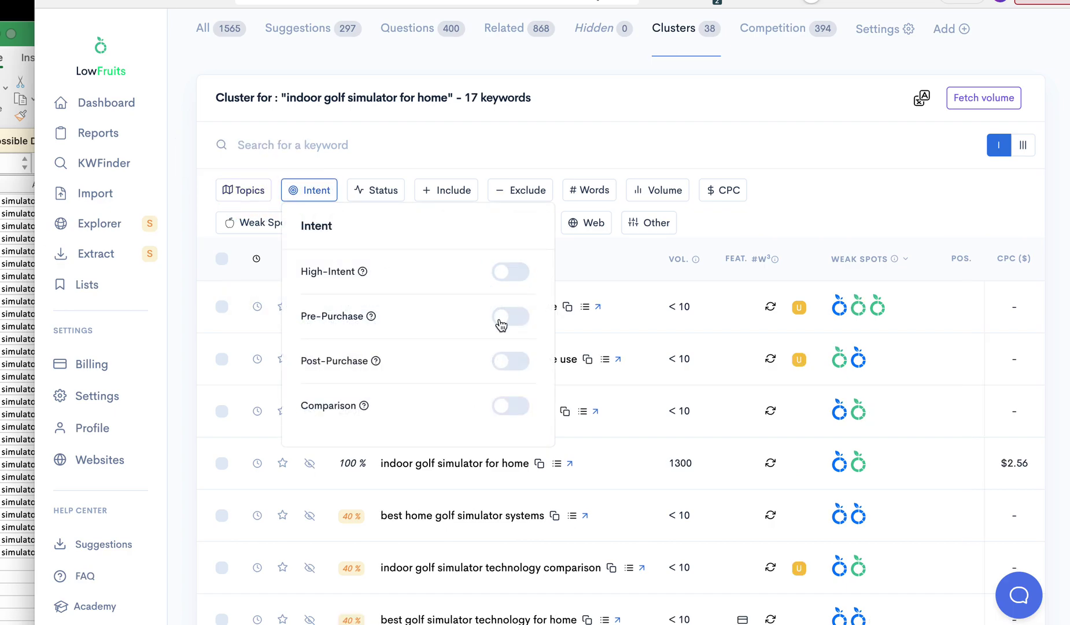
pyautogui.click(510, 404)
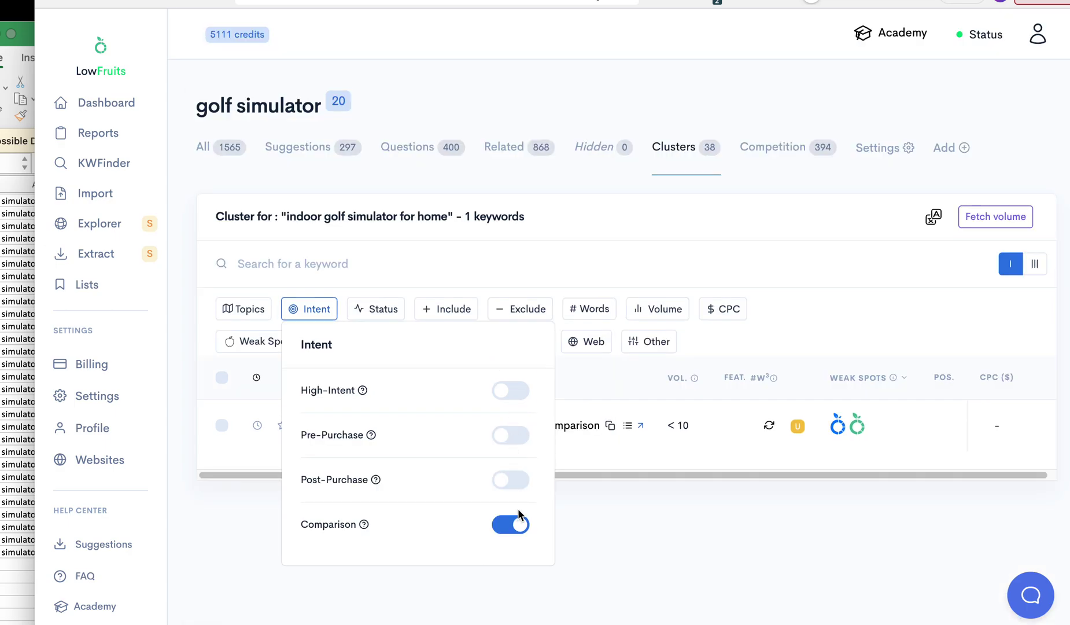
pyautogui.click(517, 523)
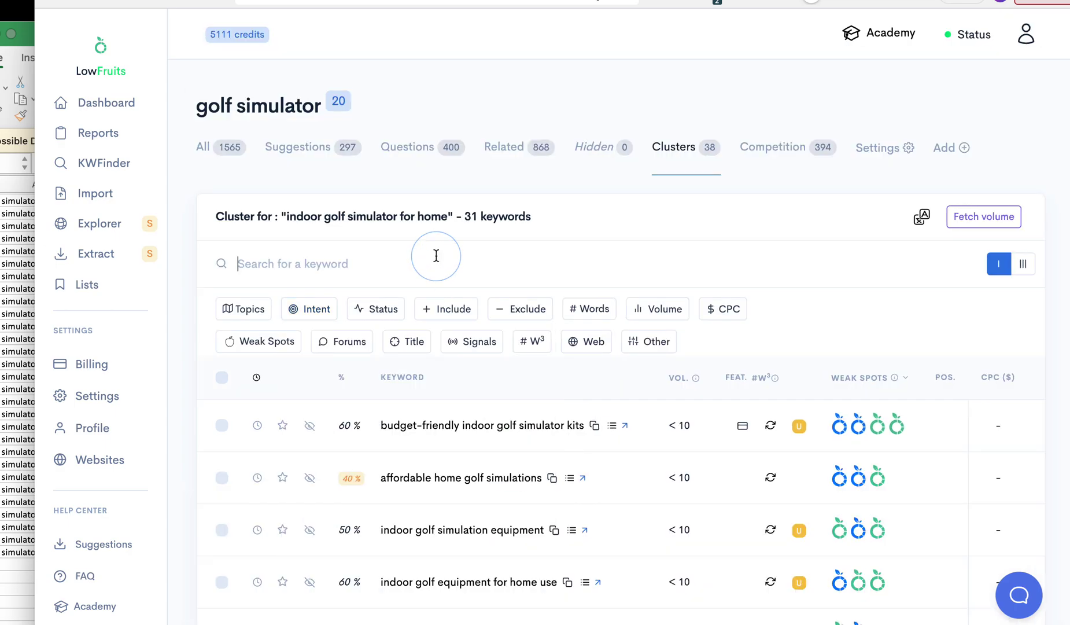
pyautogui.click(378, 309)
pyautogui.scroll(-2, 382, 336)
pyautogui.scroll(-1, 384, 351)
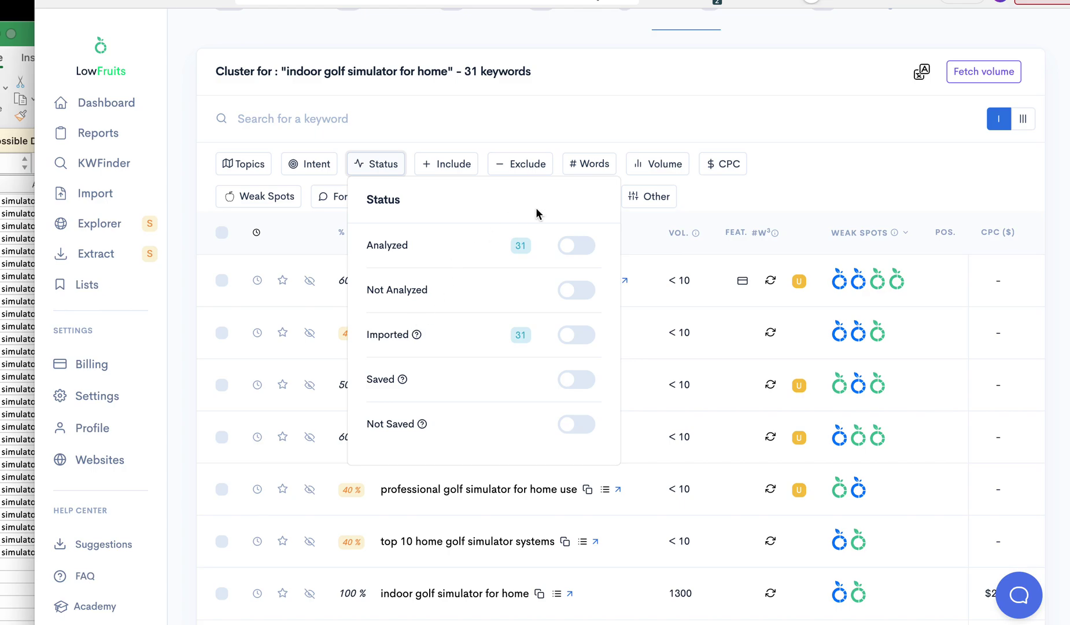
pyautogui.click(379, 167)
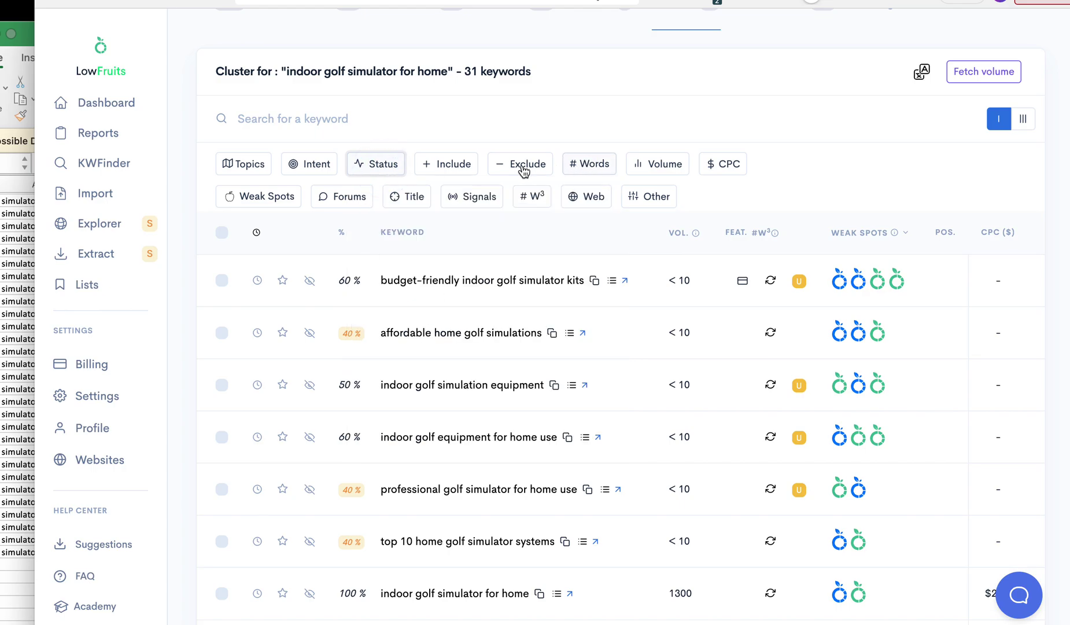
pyautogui.click(637, 169)
pyautogui.click(637, 171)
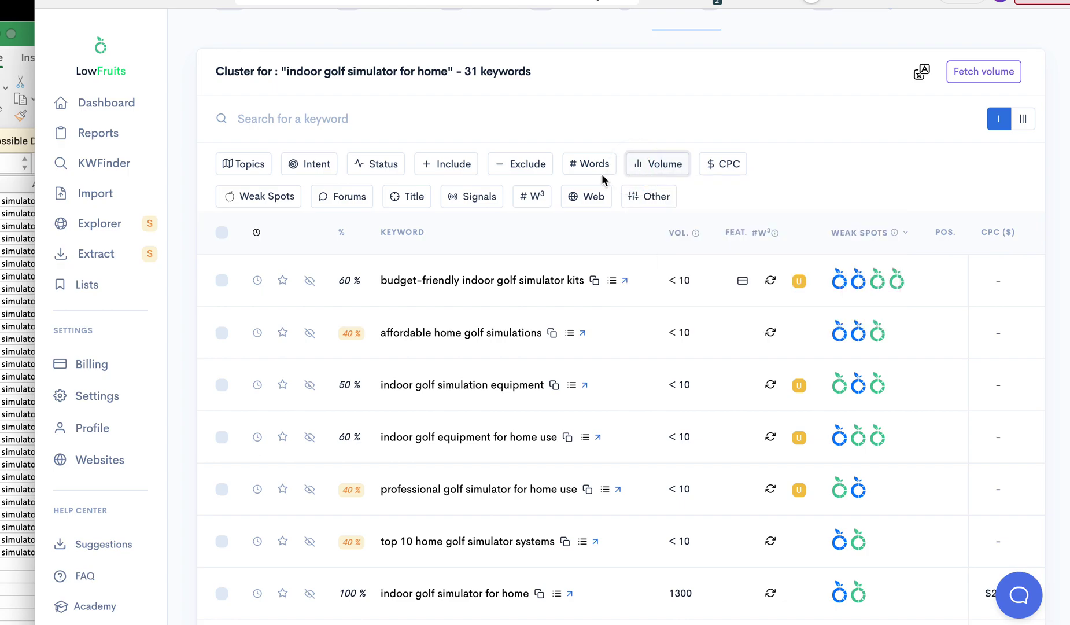
pyautogui.click(234, 202)
pyautogui.click(303, 148)
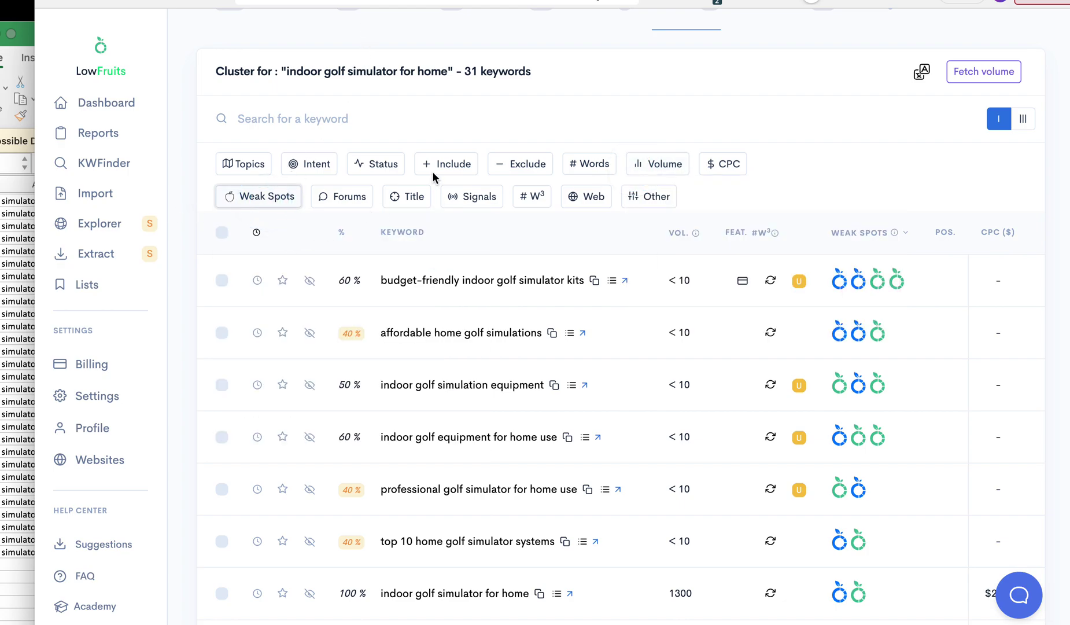
# Step: Expand RankAtom's 'VR Golf Games for PC' cluster and scroll through its 19 keywords
pyautogui.hotkey('ctrl', 'Tab')
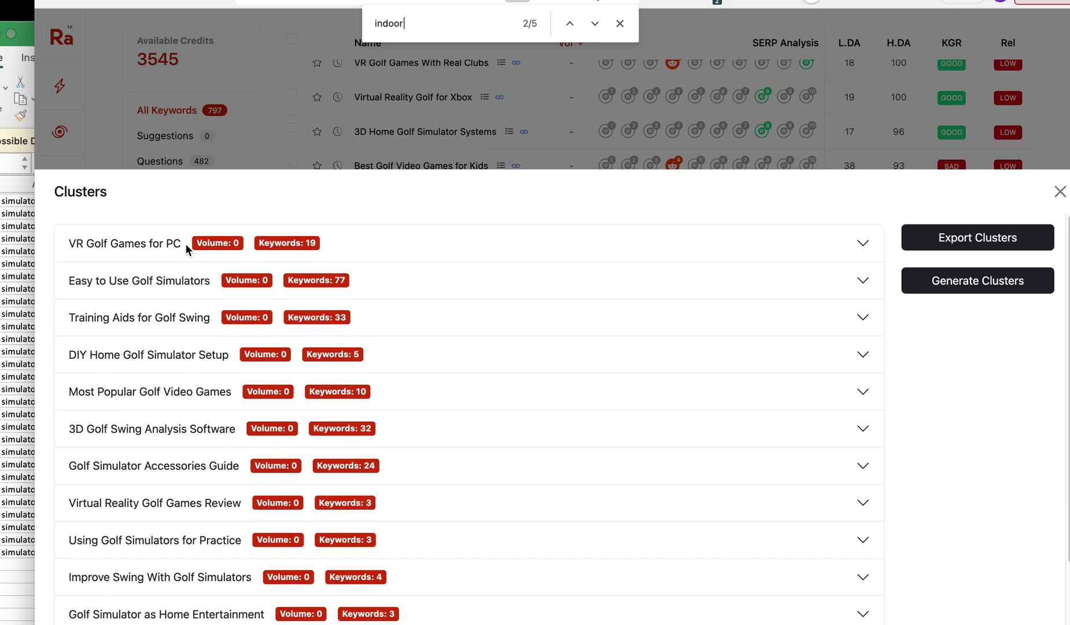
pyautogui.click(867, 244)
pyautogui.scroll(-10, 405, 405)
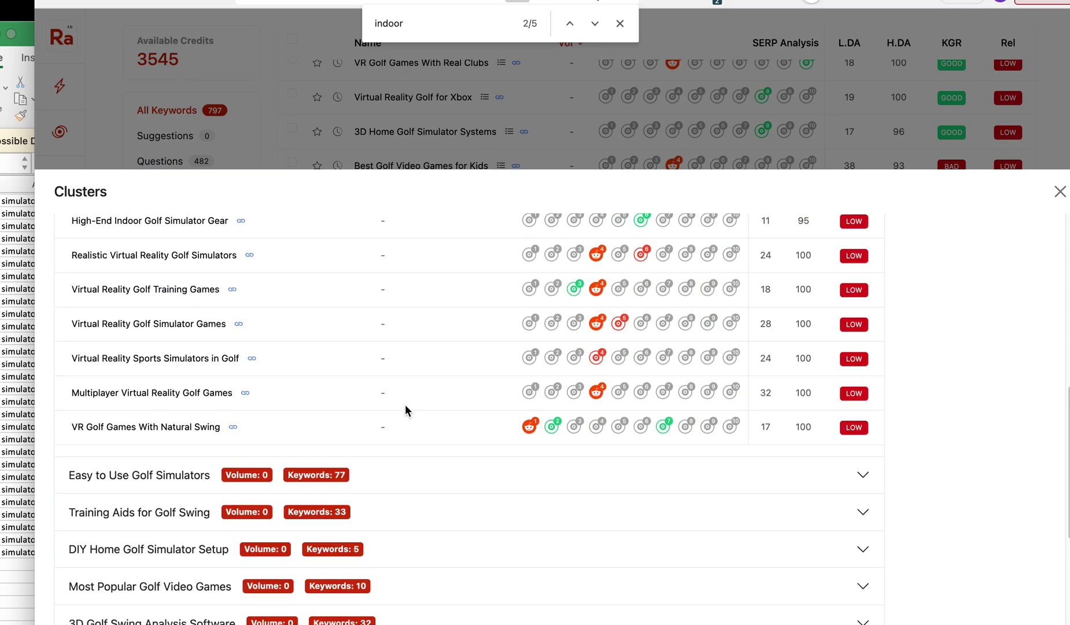
pyautogui.scroll(10, 405, 405)
pyautogui.scroll(-10, 405, 405)
pyautogui.scroll(9, 405, 405)
pyautogui.scroll(1, 404, 405)
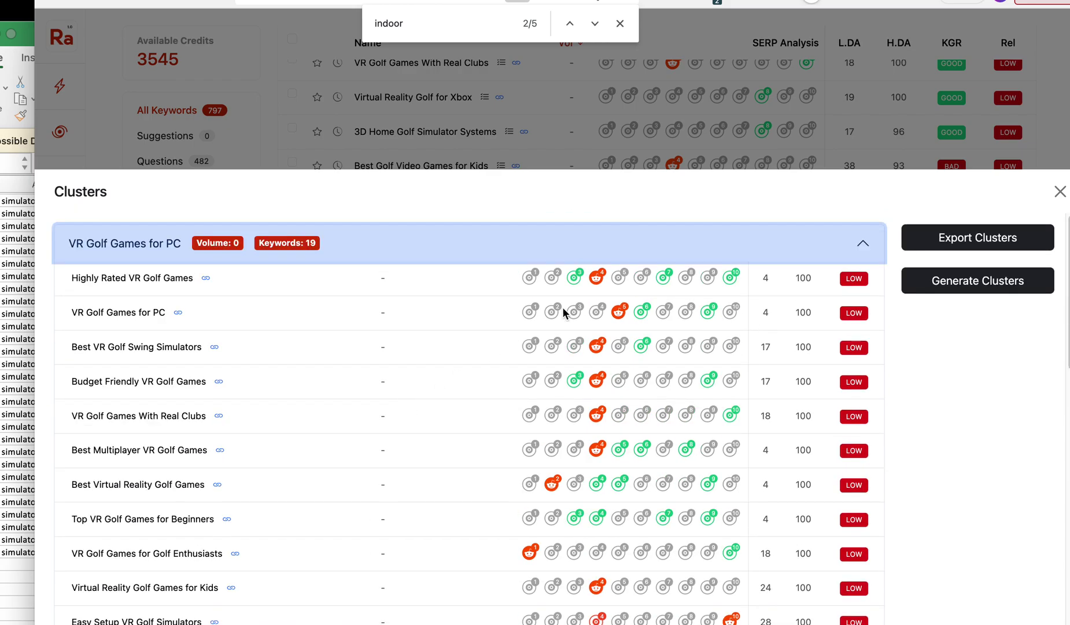
pyautogui.click(984, 234)
# Step: Return to LowFruits' full list of 38 golf simulator clusters
pyautogui.hotkey('ctrl', 'Tab')
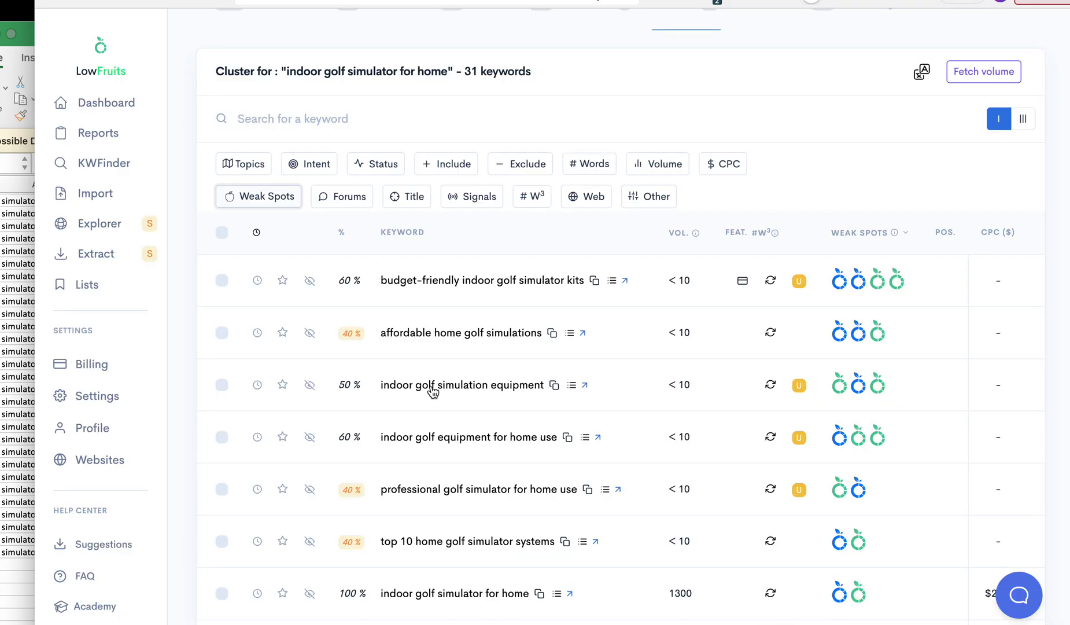
pyautogui.scroll(3, 492, 285)
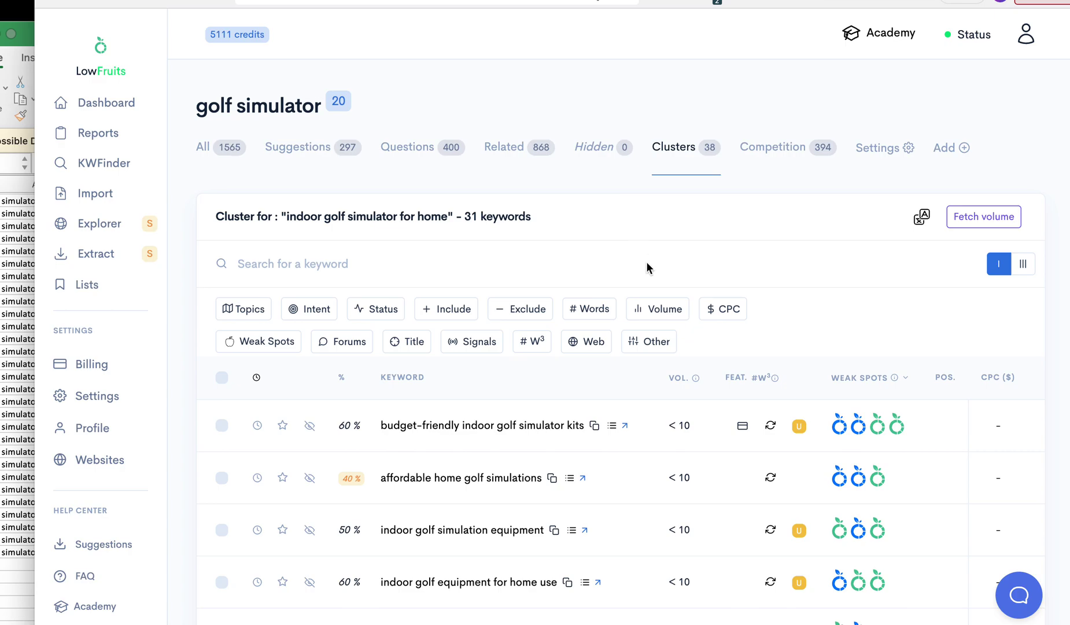
pyautogui.press('Escape')
pyautogui.scroll(-3, 443, 421)
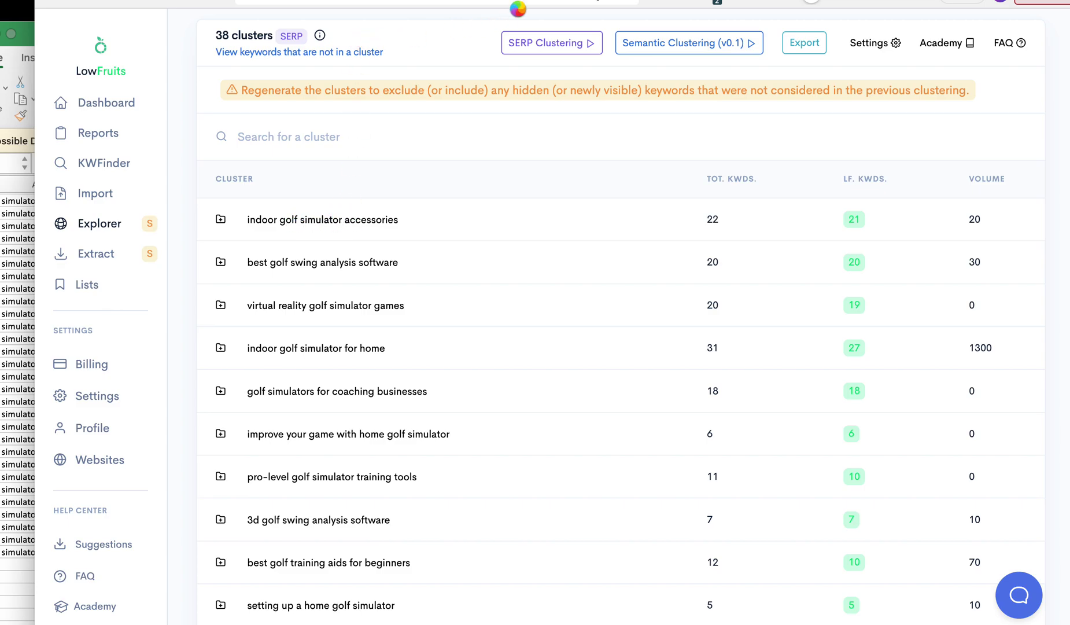
# Step: Sort the clusters by volume, highest first, so 'training aids for golf swing' (1300) leads
pyautogui.click(835, 125)
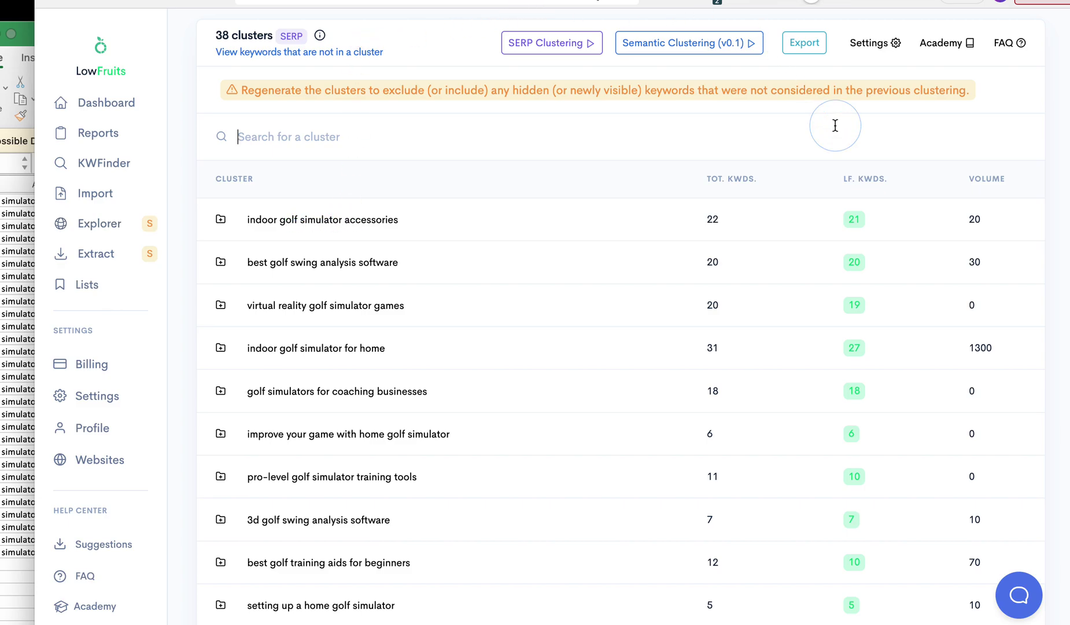
pyautogui.click(986, 179)
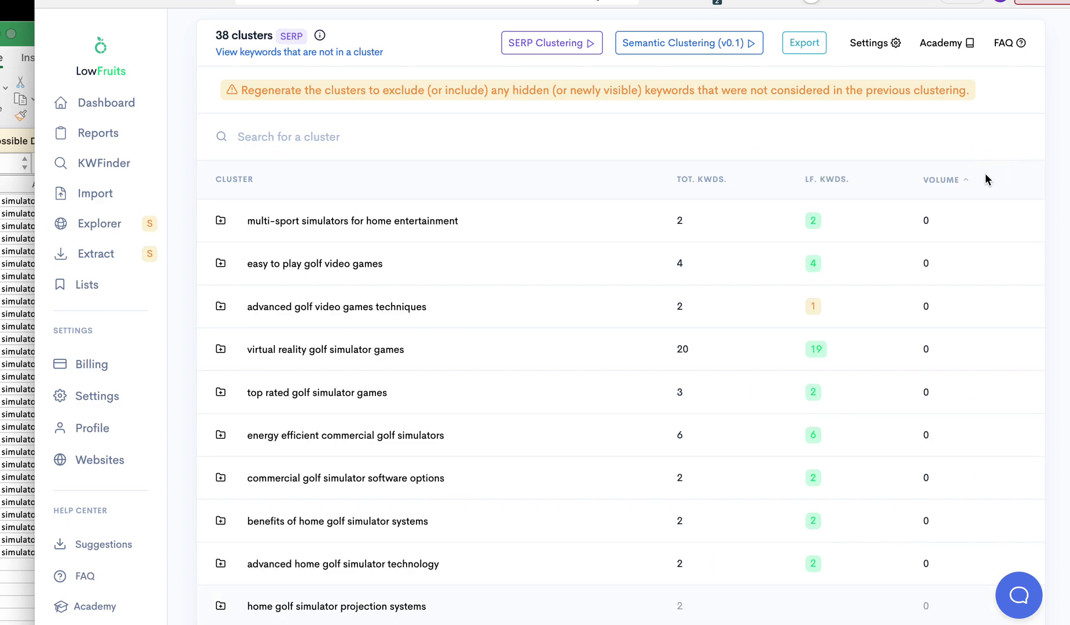
pyautogui.click(949, 183)
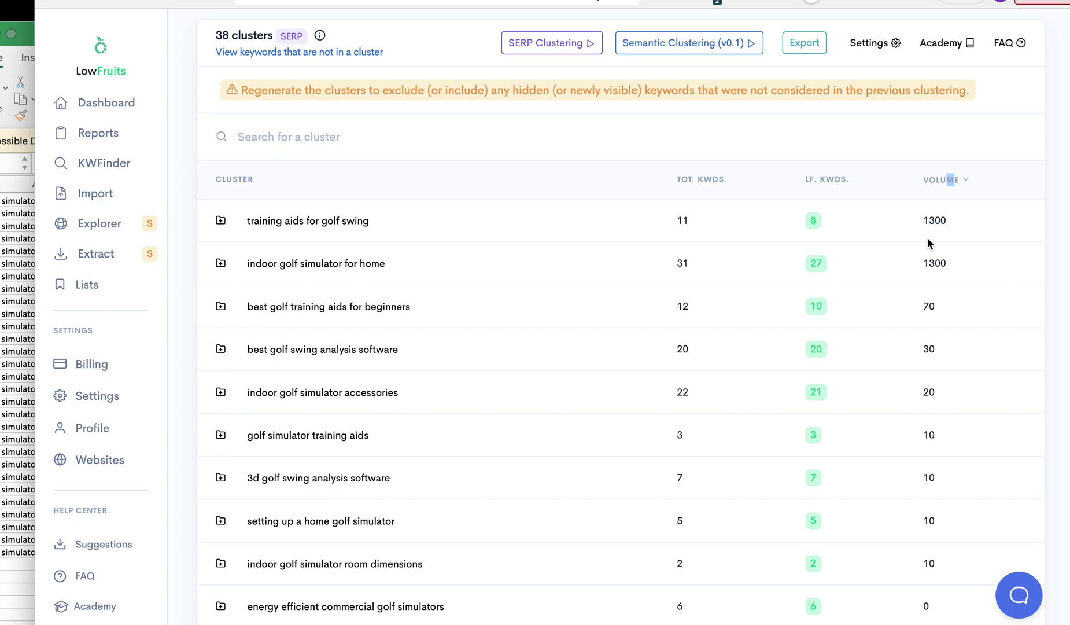
# Step: Review the 11 keywords of the 'training aids for golf swing' cluster, then go to RankAtom
pyautogui.click(357, 225)
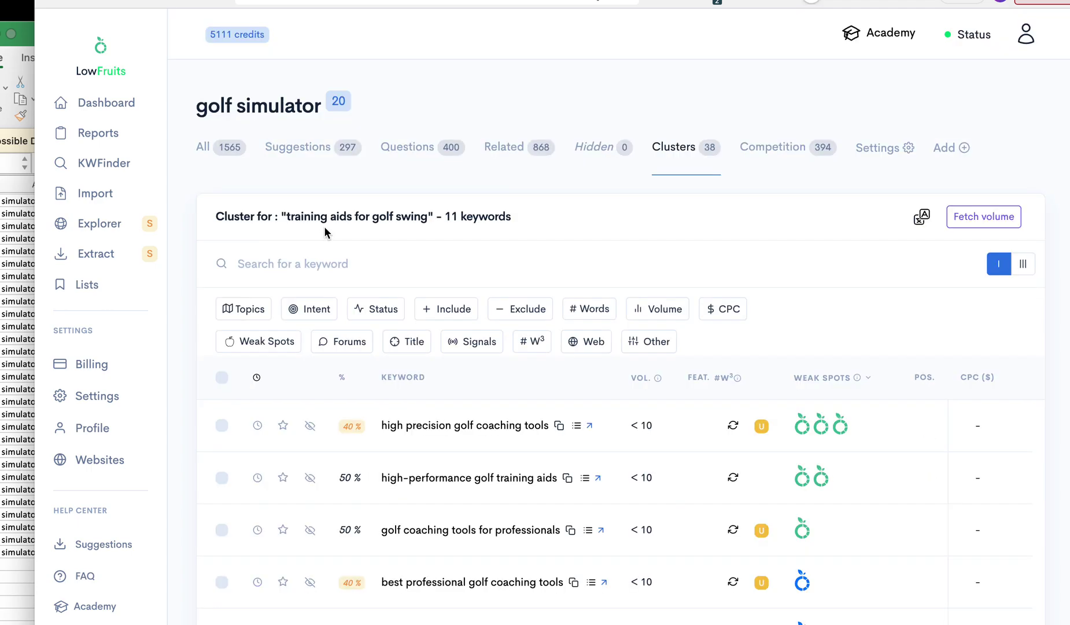
pyautogui.scroll(-3, 325, 282)
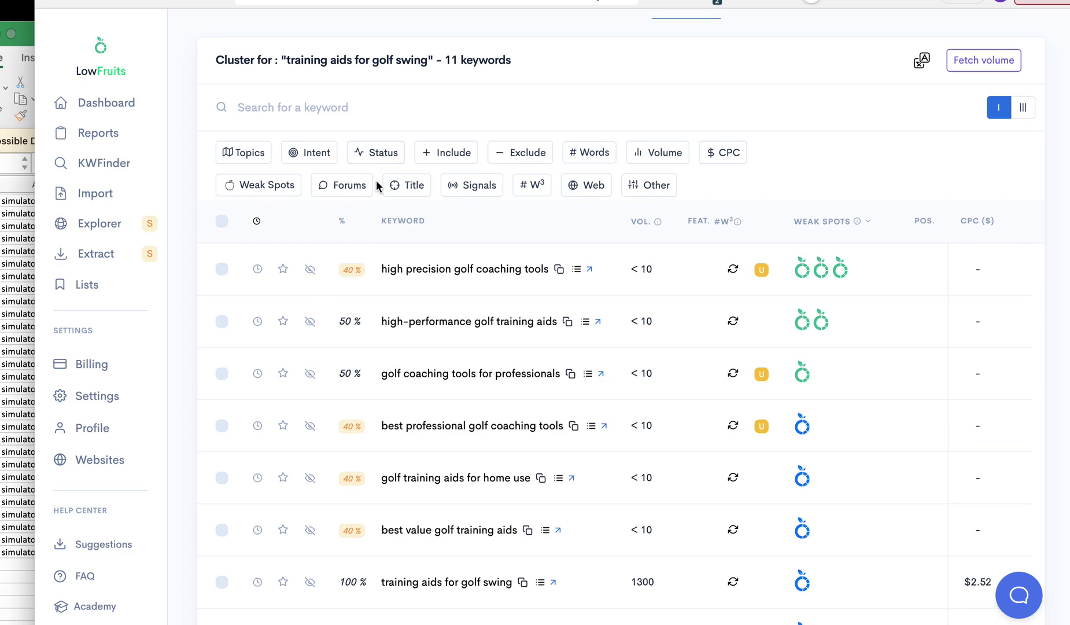
pyautogui.scroll(-1, 376, 183)
pyautogui.scroll(-3, 376, 183)
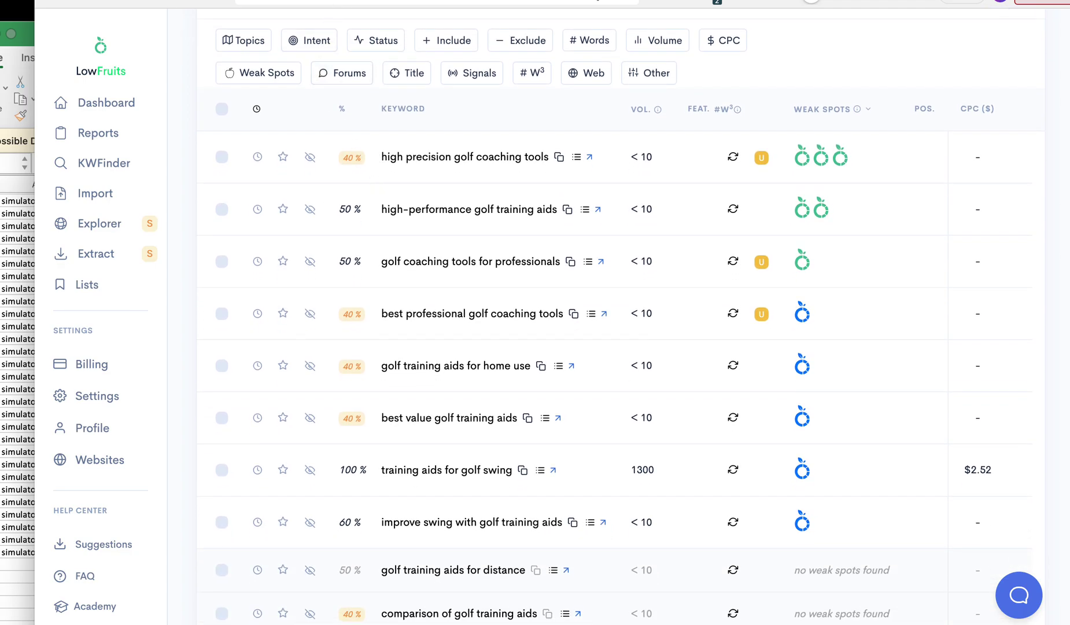
pyautogui.scroll(10, 353, 270)
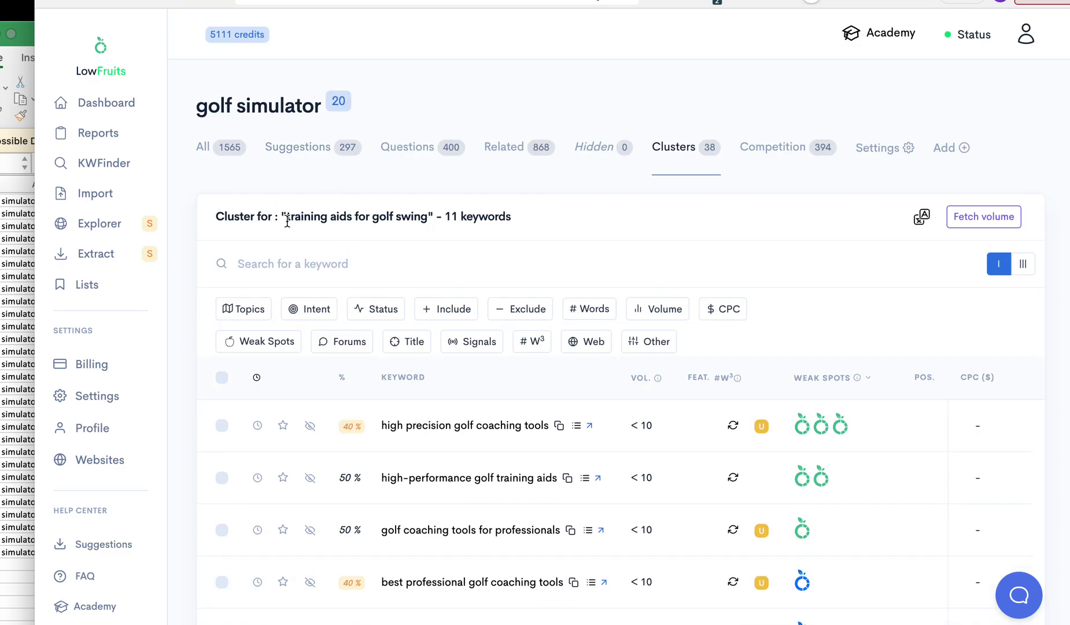
pyautogui.hotkey('ctrl', 'Tab')
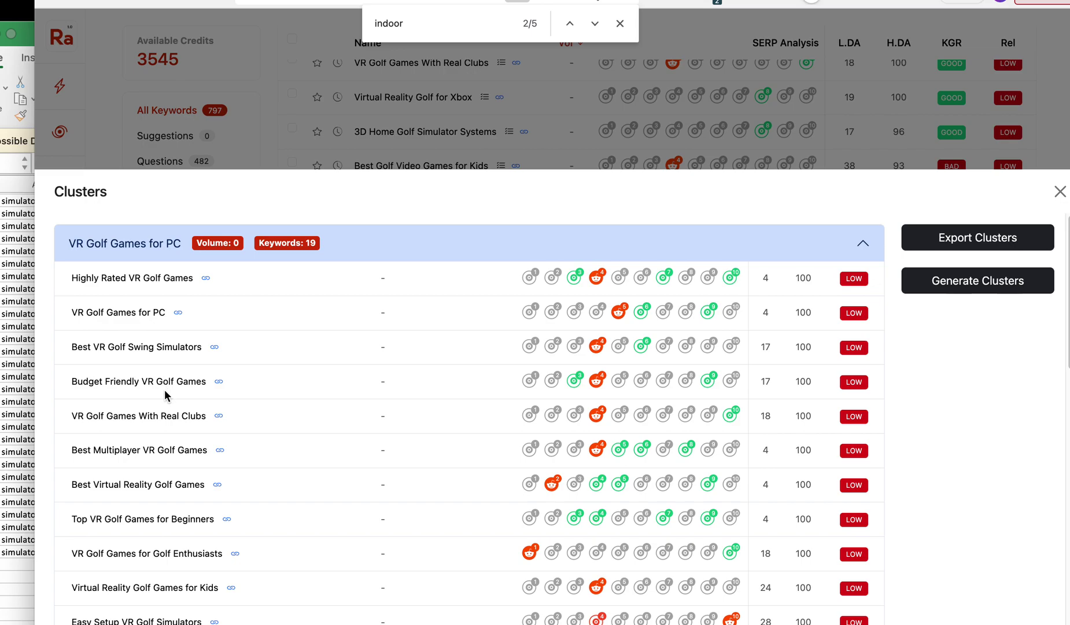
# Step: Scroll through the 'VR Golf Games for PC' keywords in RankAtom's Clusters view
pyautogui.scroll(-3, 308, 429)
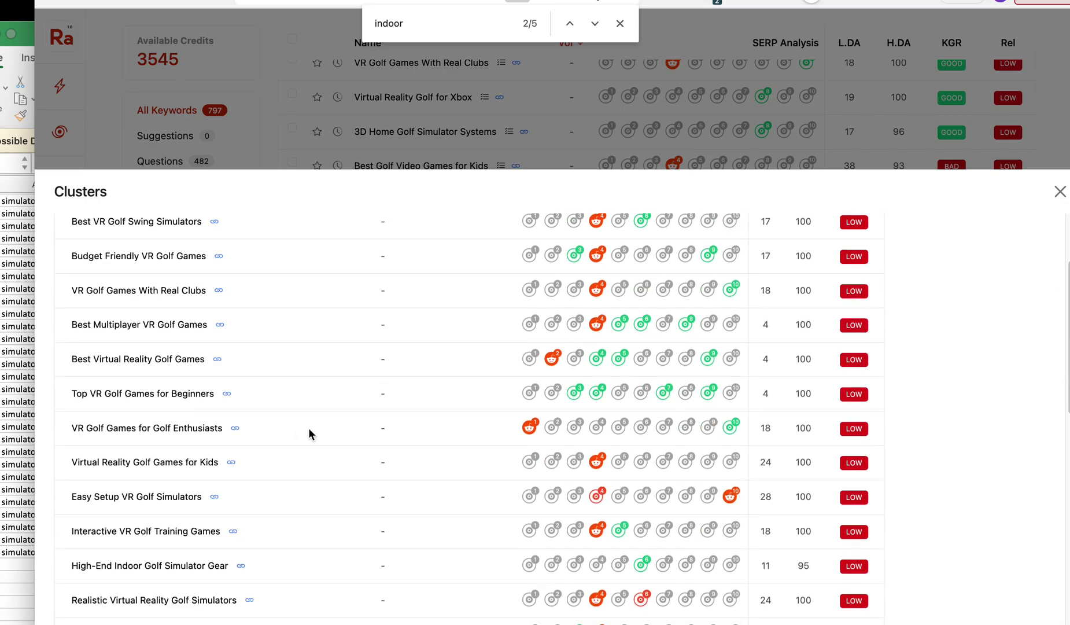
pyautogui.scroll(-2, 316, 428)
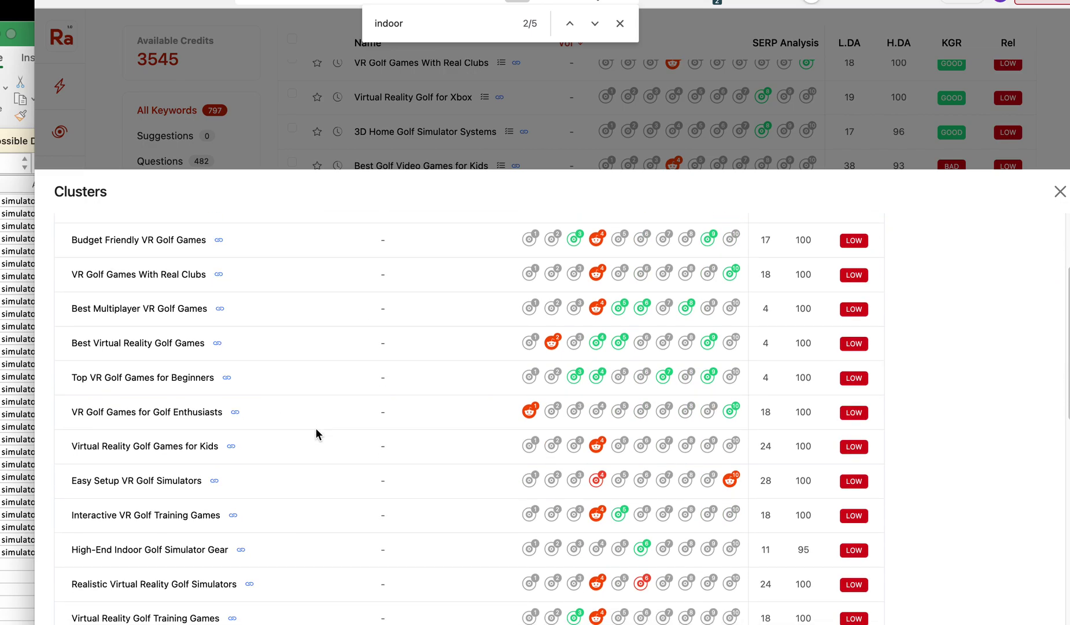
pyautogui.scroll(-2, 315, 431)
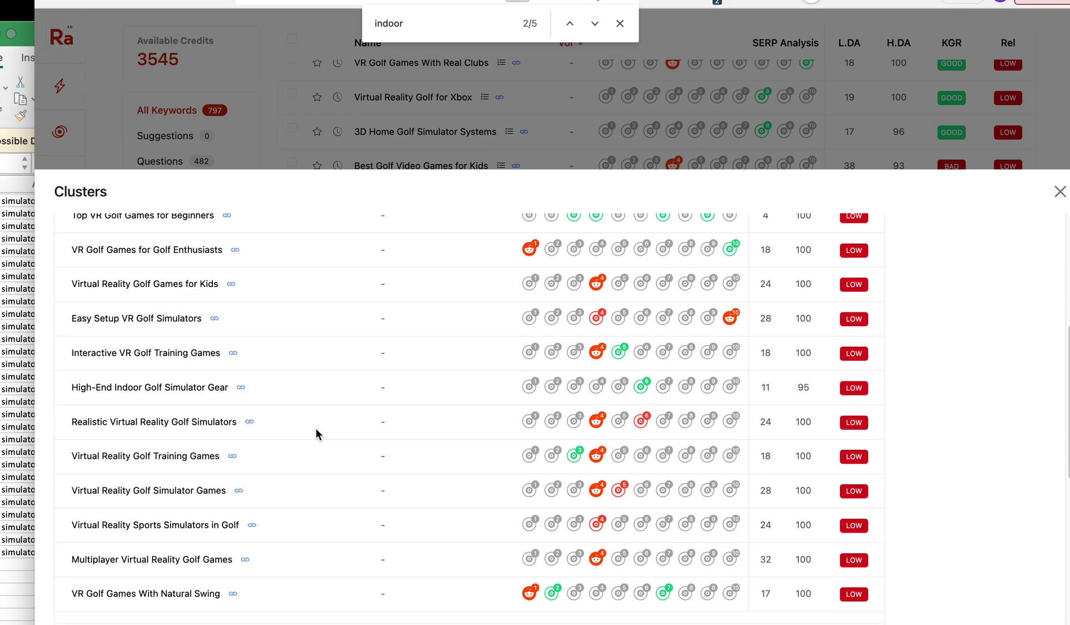
pyautogui.scroll(-3, 315, 428)
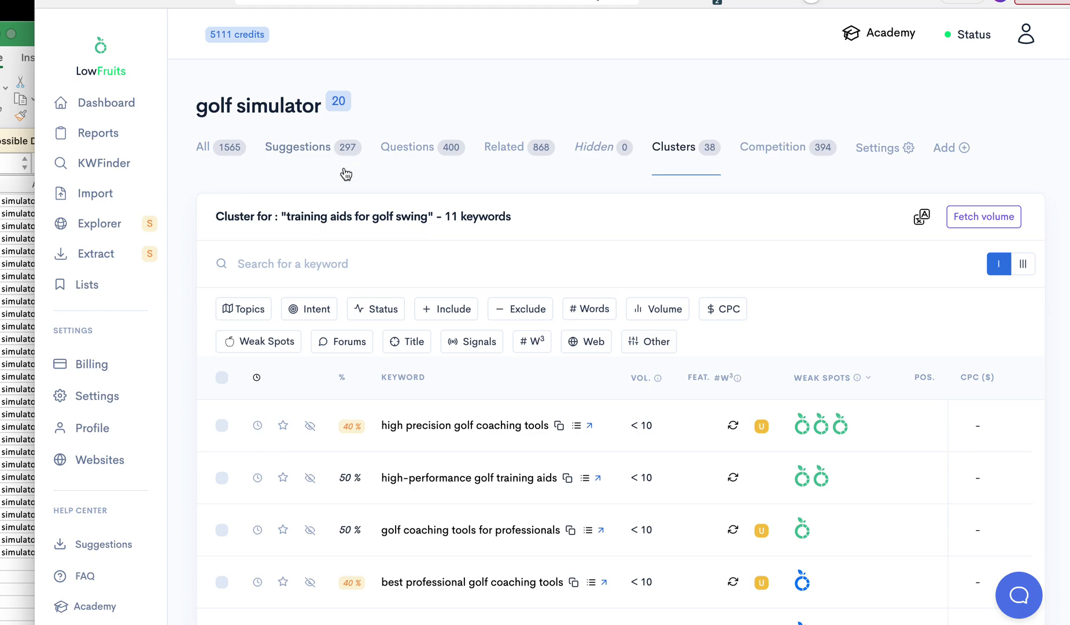
# Step: Show all 1565 report keywords and filter the status to Not Analyzed
pyautogui.click(677, 151)
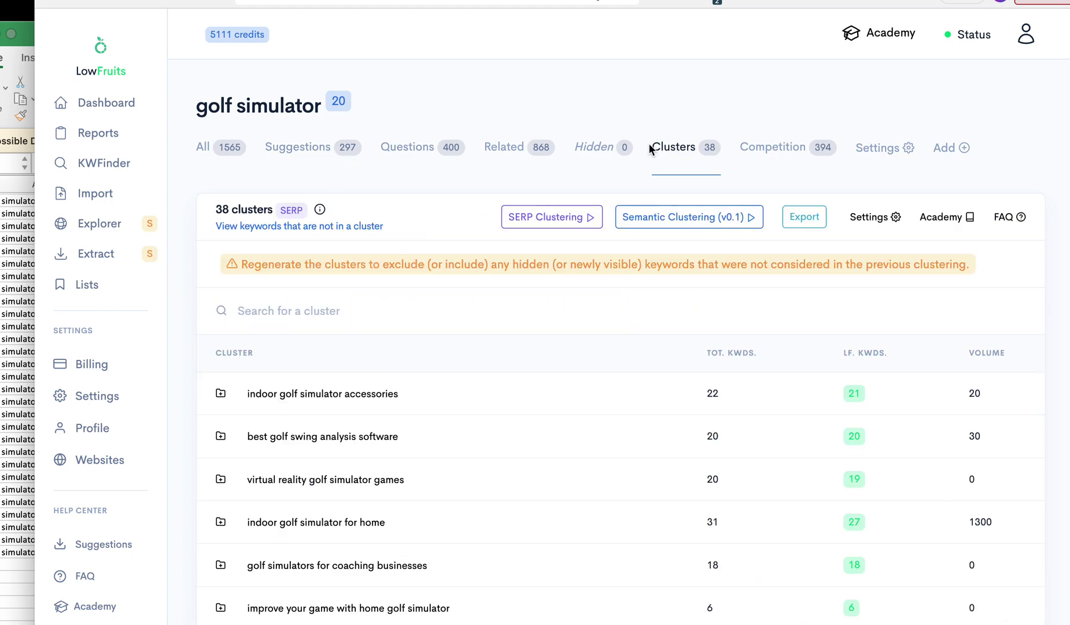
pyautogui.click(236, 148)
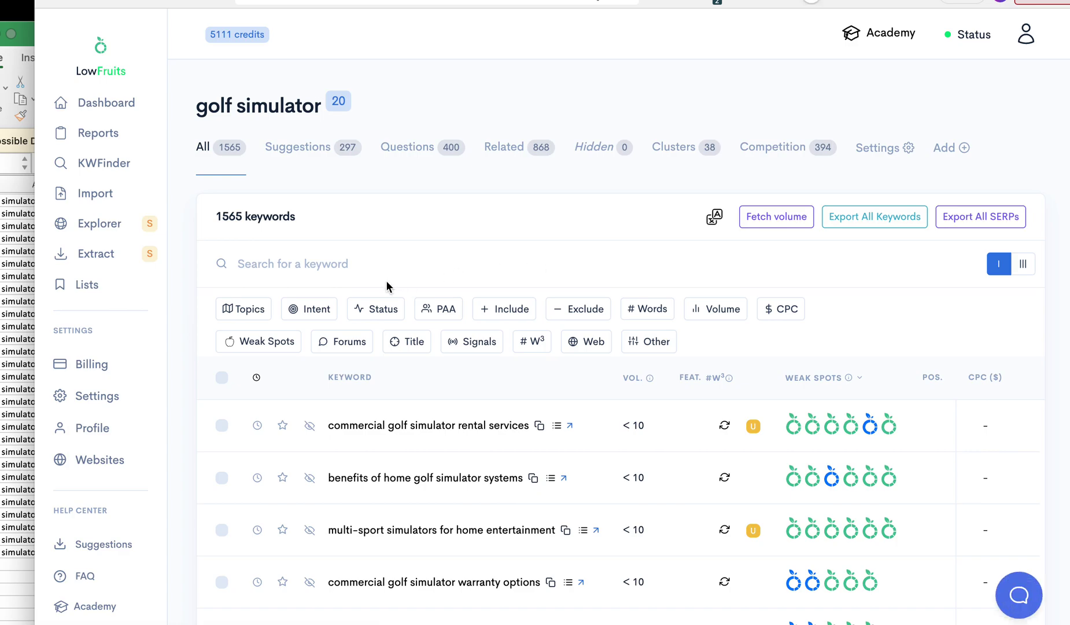
pyautogui.click(398, 311)
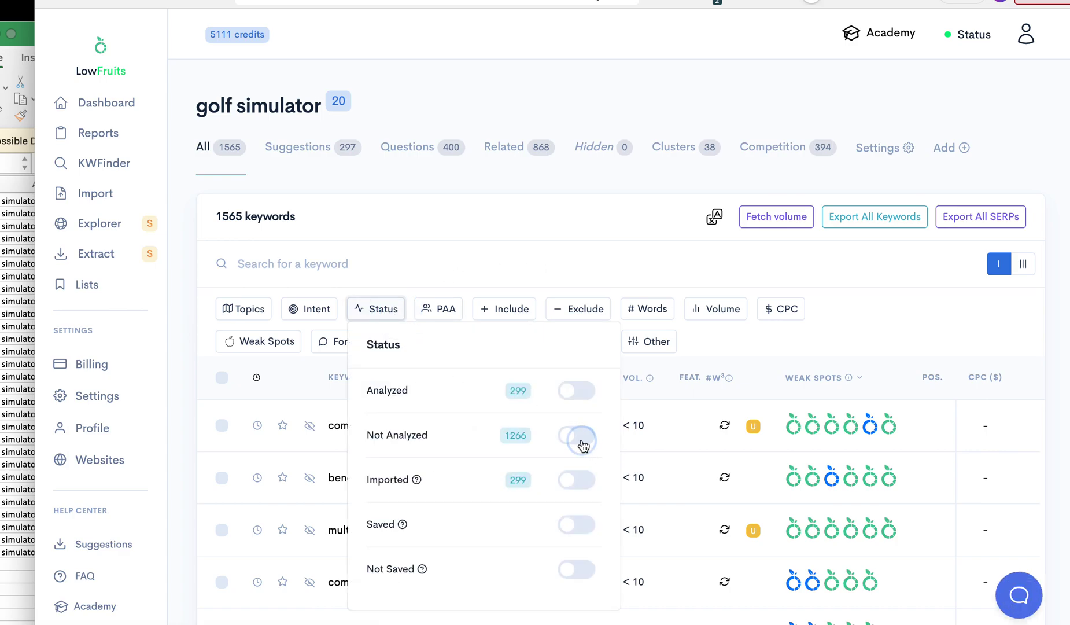
pyautogui.click(581, 440)
pyautogui.click(442, 216)
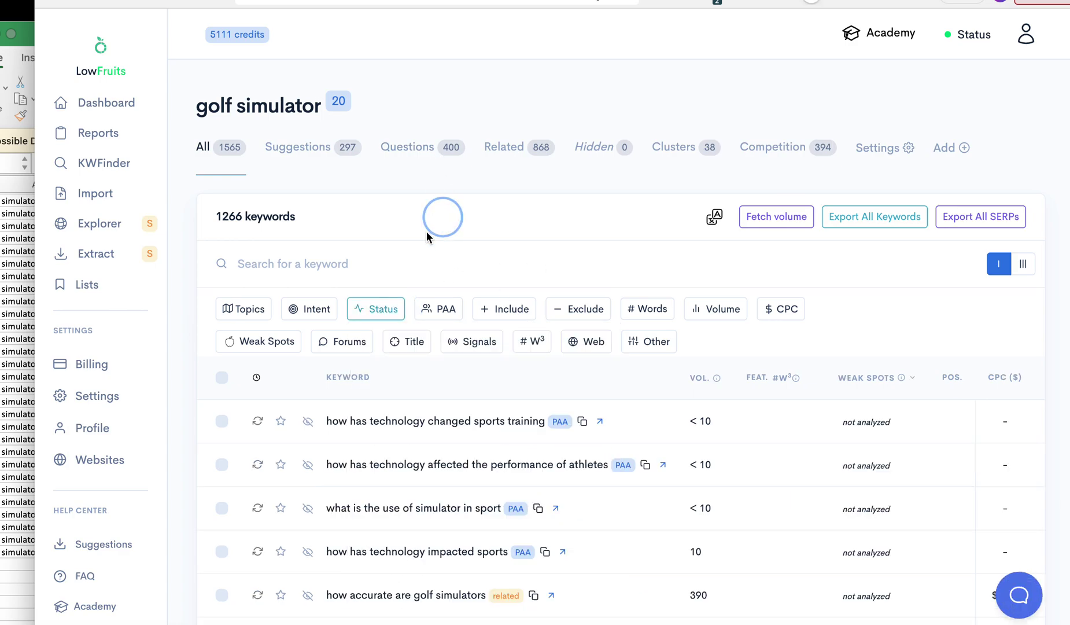
# Step: Filter to the Indoor topic and select all 76 resulting keywords across all pages
pyautogui.click(249, 313)
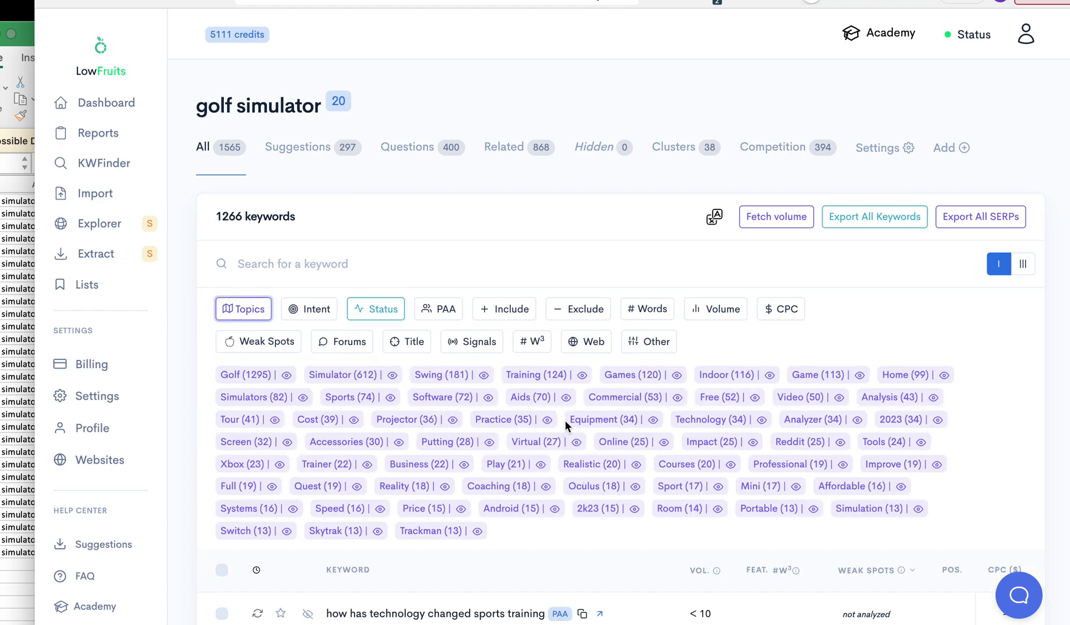
pyautogui.click(720, 374)
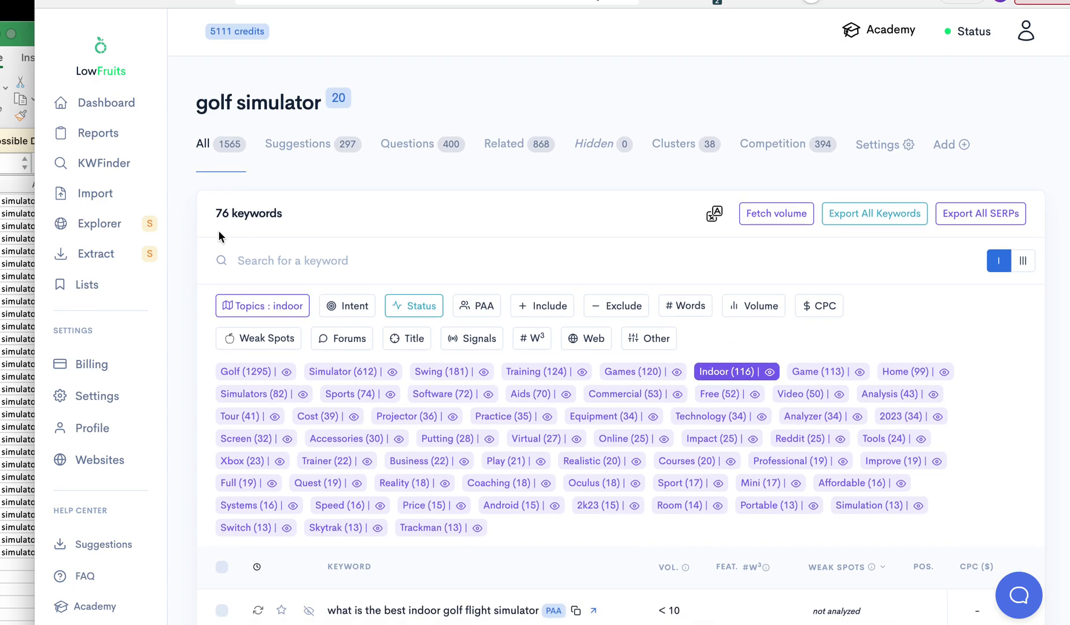
pyautogui.scroll(-10, 276, 228)
pyautogui.scroll(2, 270, 312)
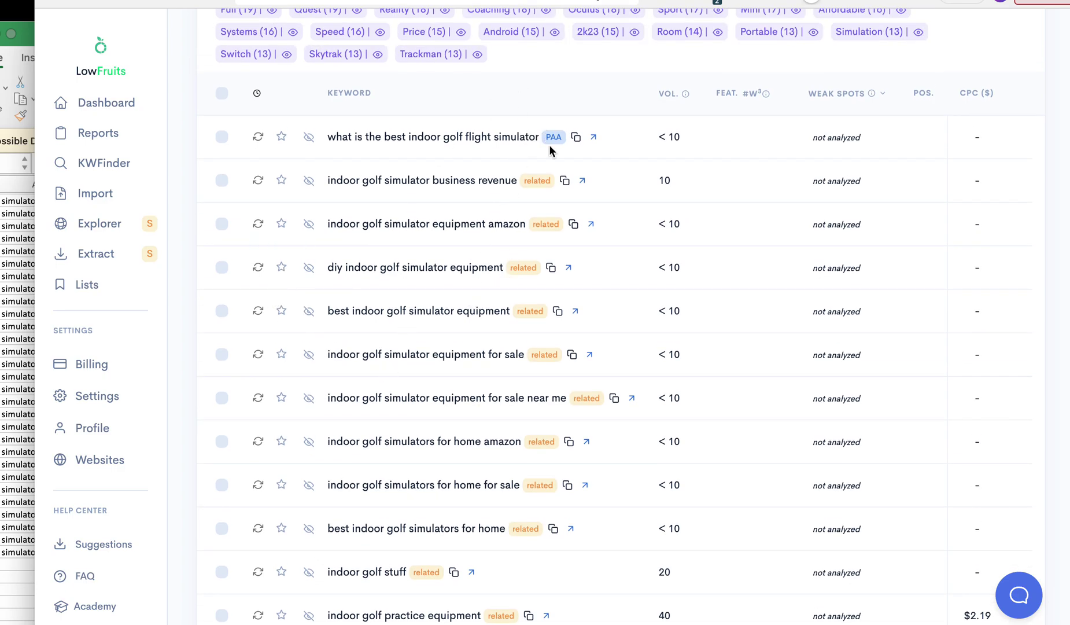
pyautogui.click(220, 99)
pyautogui.click(282, 180)
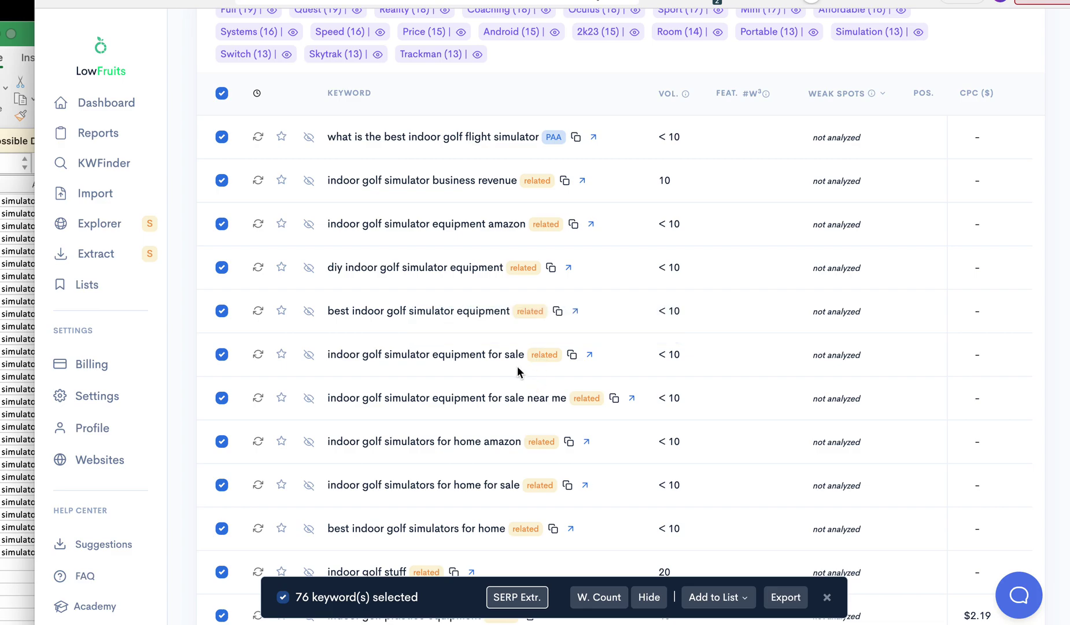
# Step: Glance at the golf_simulator spreadsheet, then come back to the LowFruits keyword list
pyautogui.scroll(5, 515, 361)
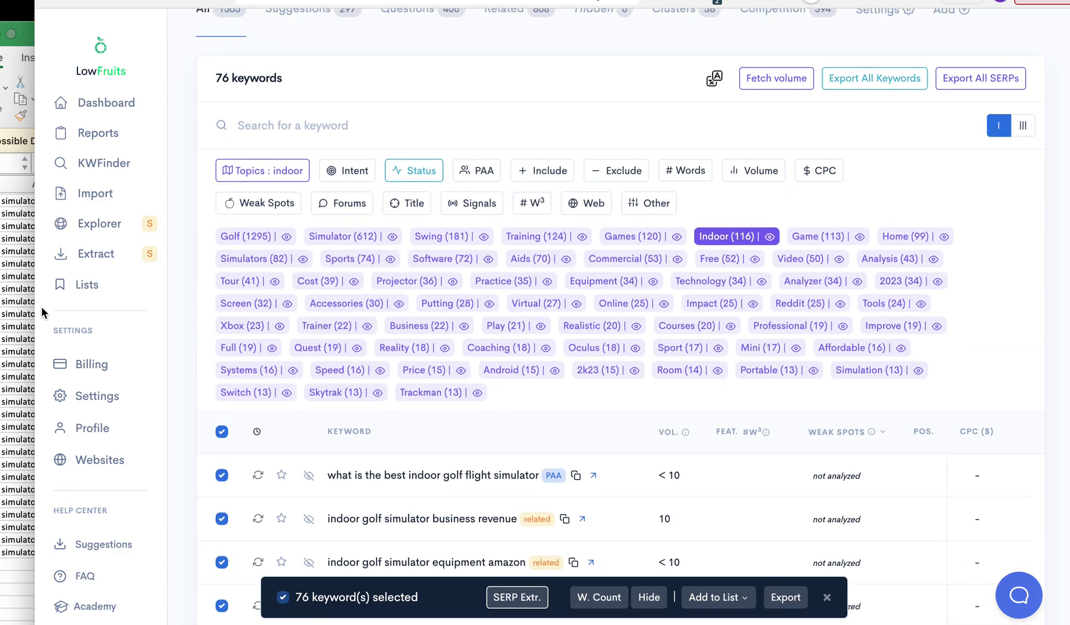
pyautogui.click(13, 337)
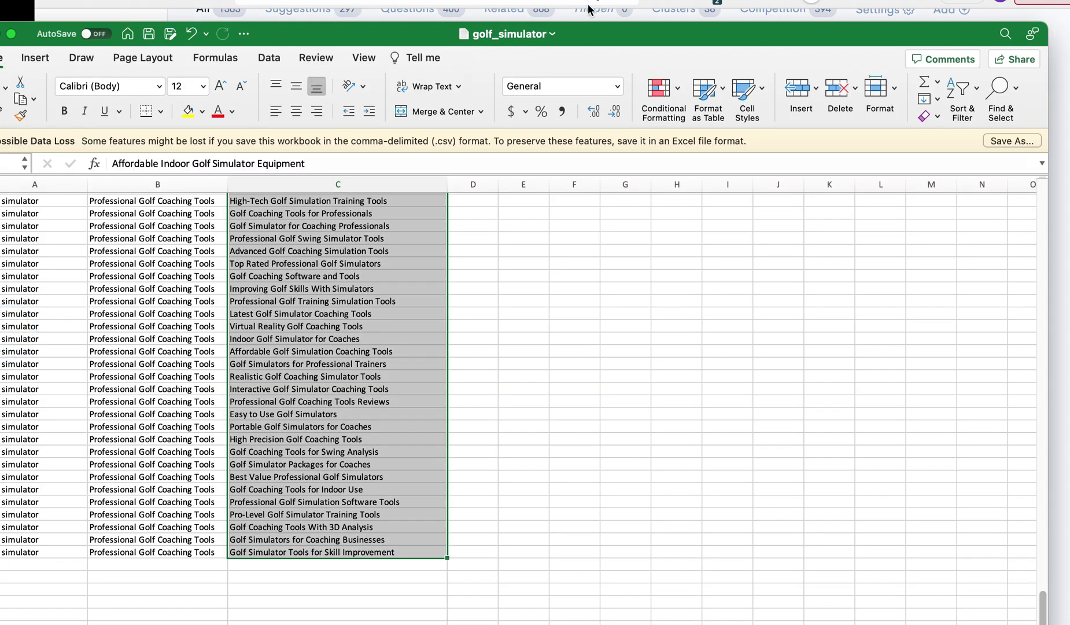
pyautogui.press('super+Tab')
pyautogui.scroll(1, 616, 208)
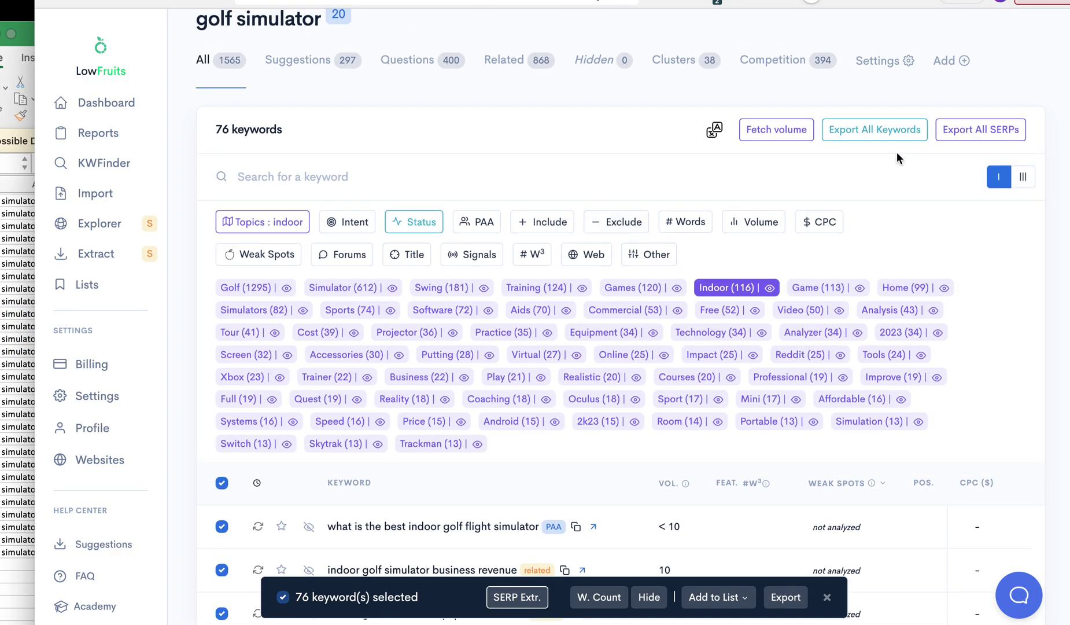
# Step: Collapse the Indoor topic list and open the Status filter to confirm only Not Analyzed is kept
pyautogui.click(277, 221)
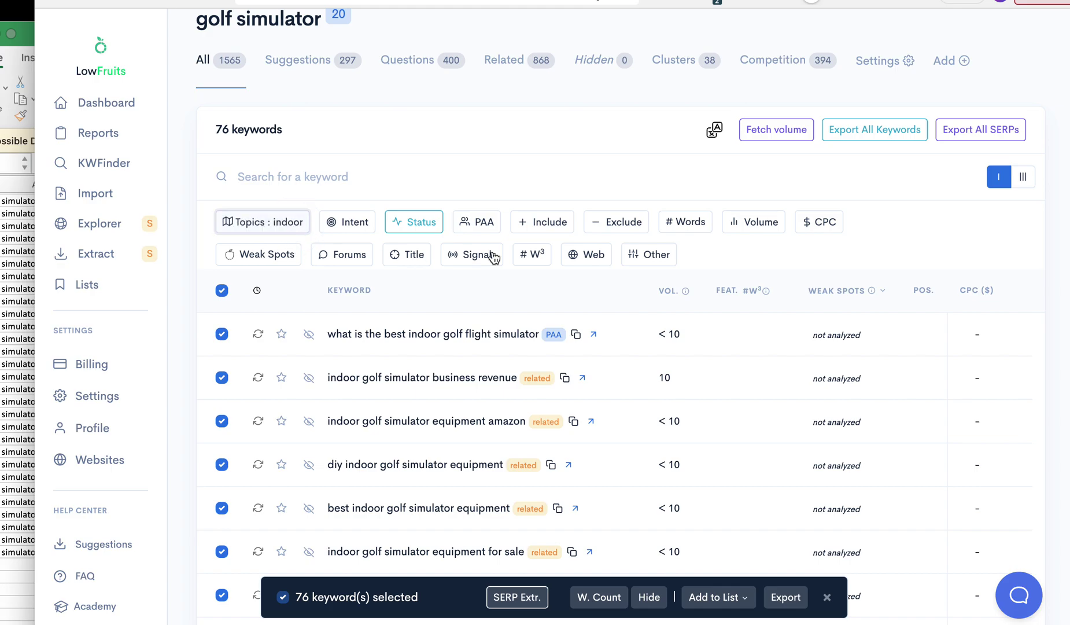
pyautogui.click(407, 227)
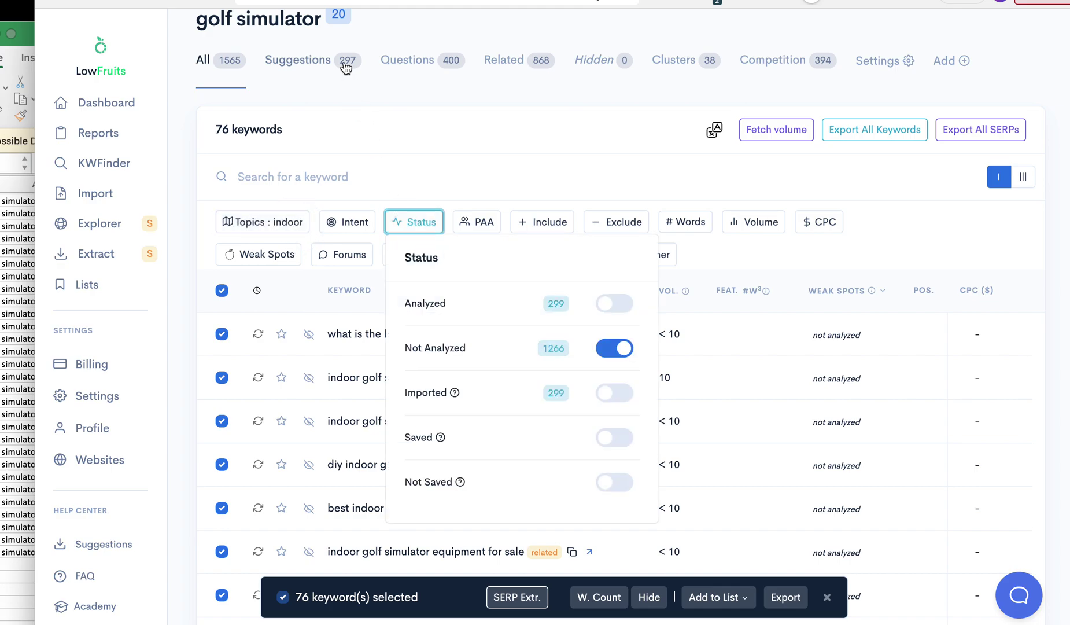
pyautogui.hotkey('ctrl', 'Tab')
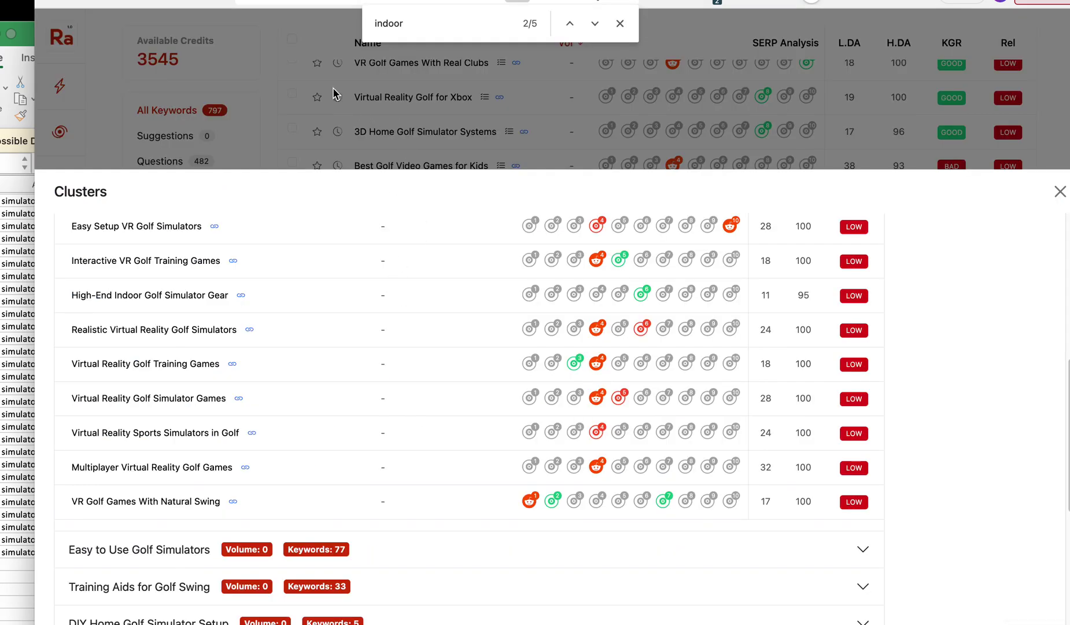
pyautogui.hotkey('ctrl', 'shift', 'Tab')
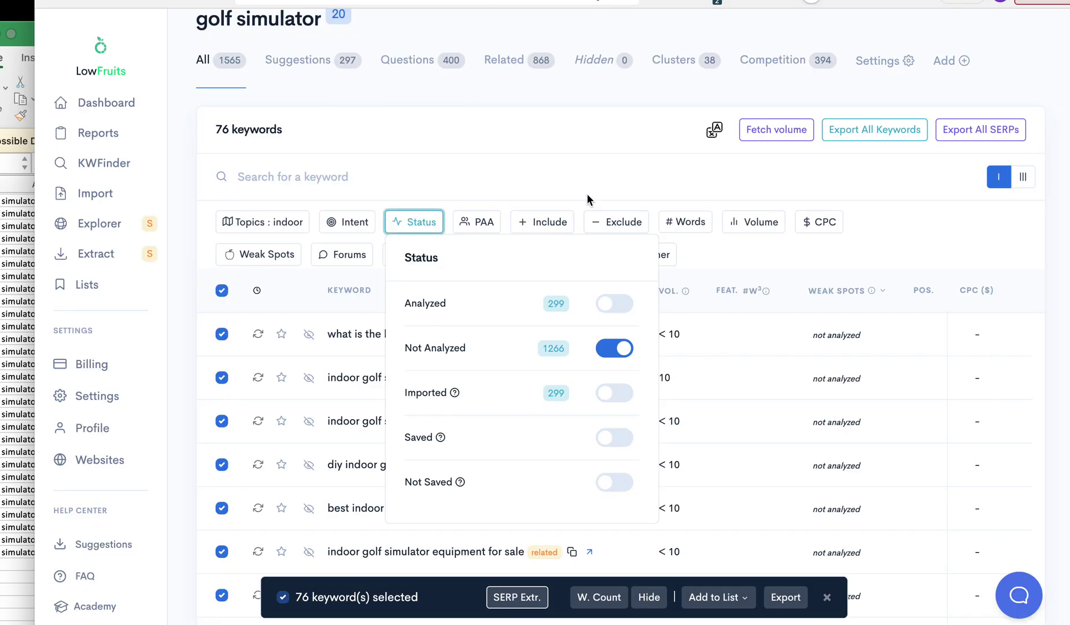